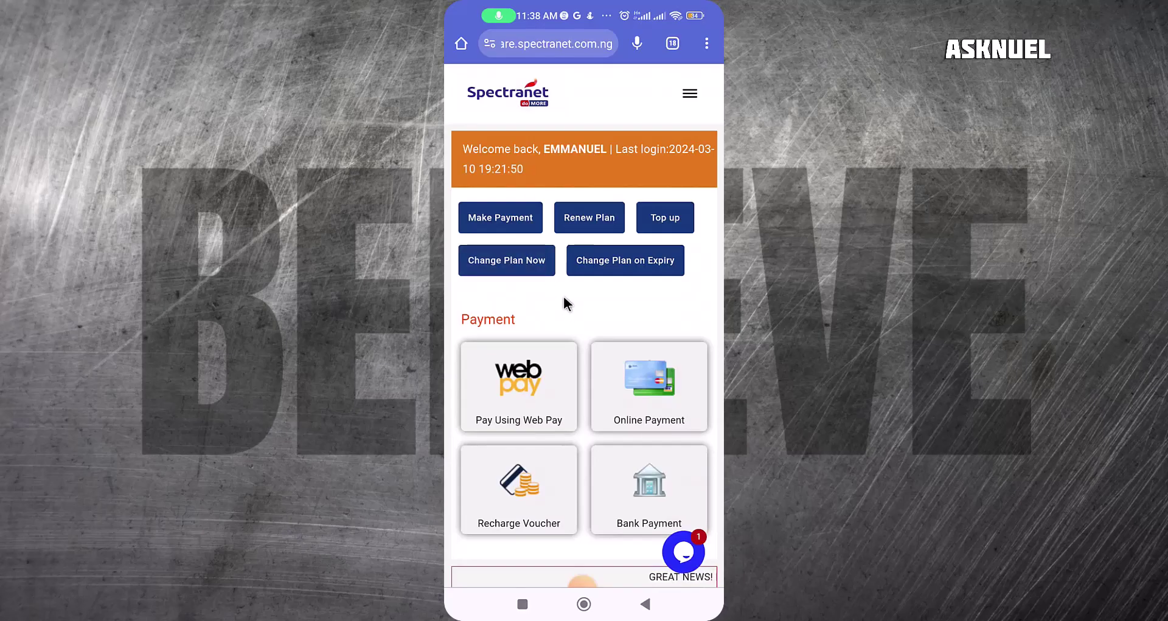
Start a customer service live chat and view the greeting that asks for the user ID
{"action": "scroll", "coordinate": [532, 264], "scroll_direction": "down", "scroll_amount": 1}
{"action": "scroll", "coordinate": [534, 271], "scroll_direction": "up", "scroll_amount": 1}
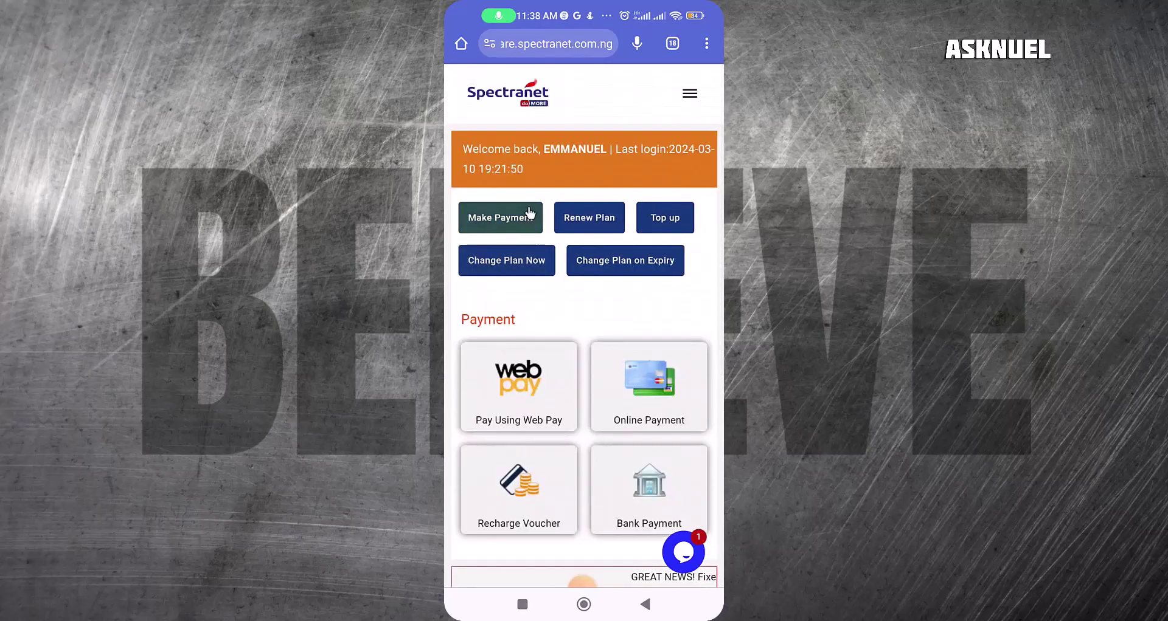
{"action": "scroll", "coordinate": [577, 260], "scroll_direction": "down", "scroll_amount": 2}
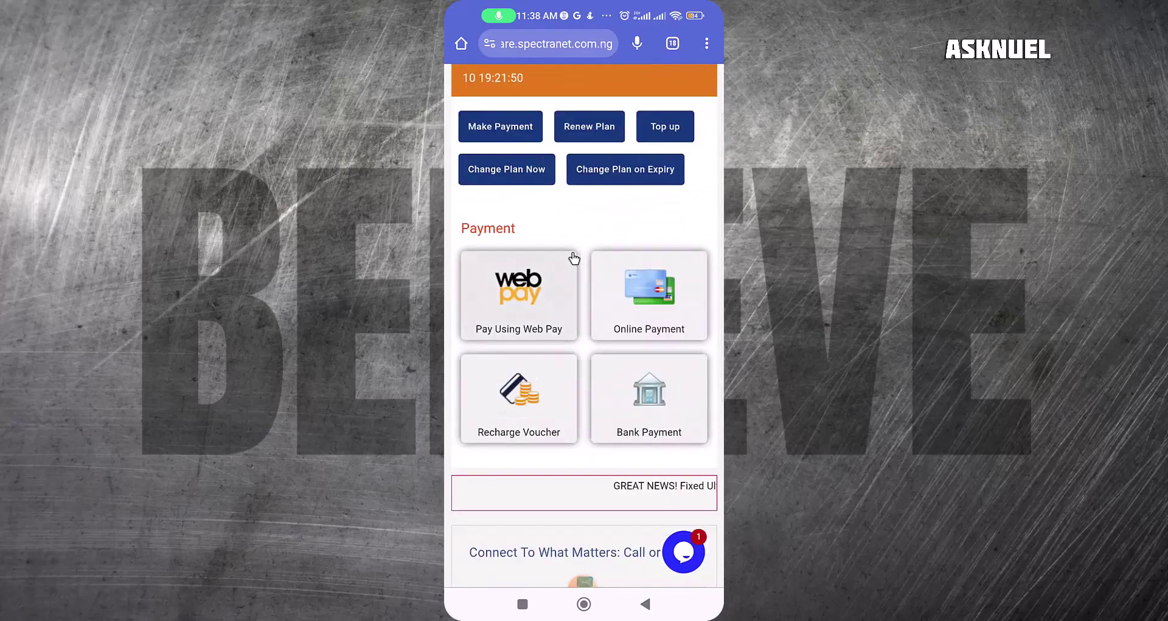
{"action": "scroll", "coordinate": [574, 258], "scroll_direction": "up", "scroll_amount": 2}
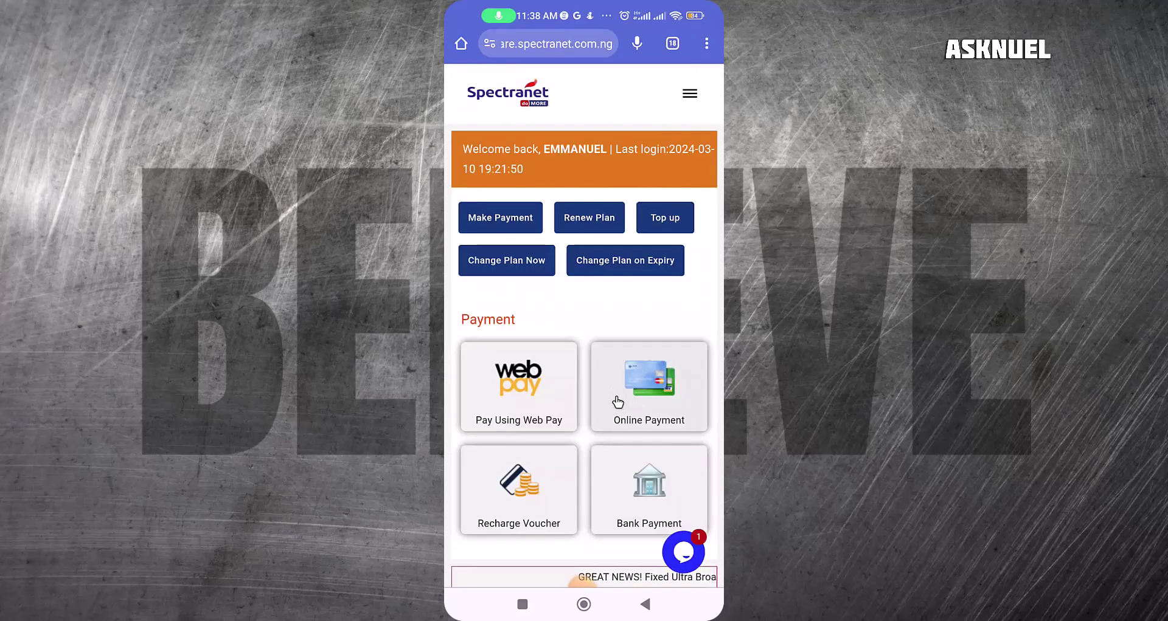
{"action": "left_click", "coordinate": [684, 553]}
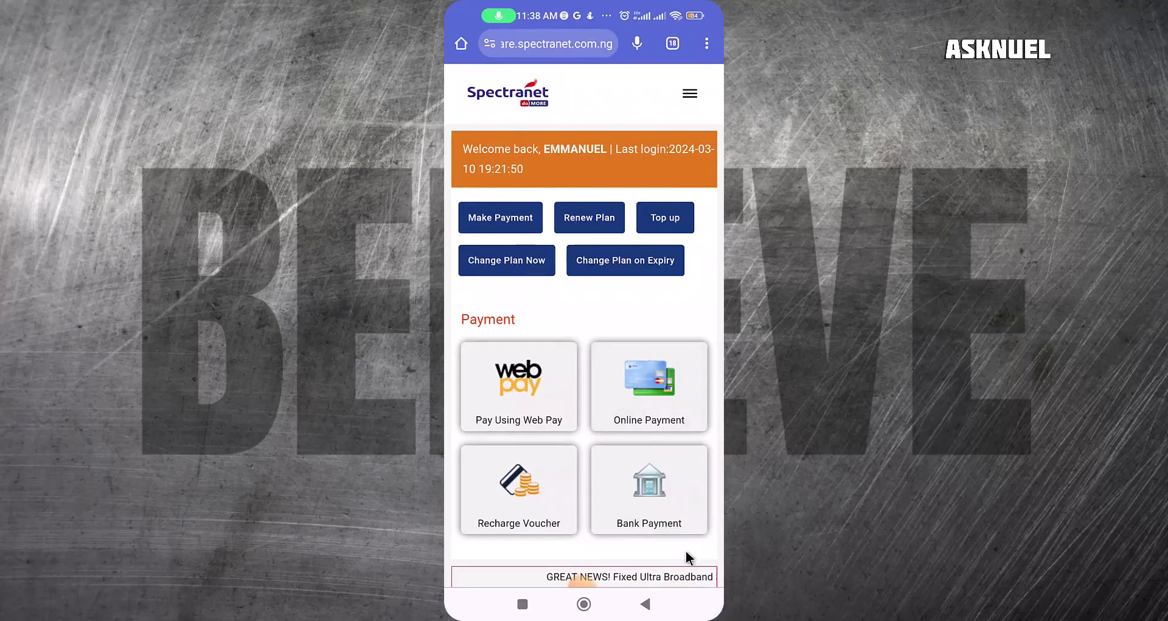
{"action": "left_click", "coordinate": [581, 360]}
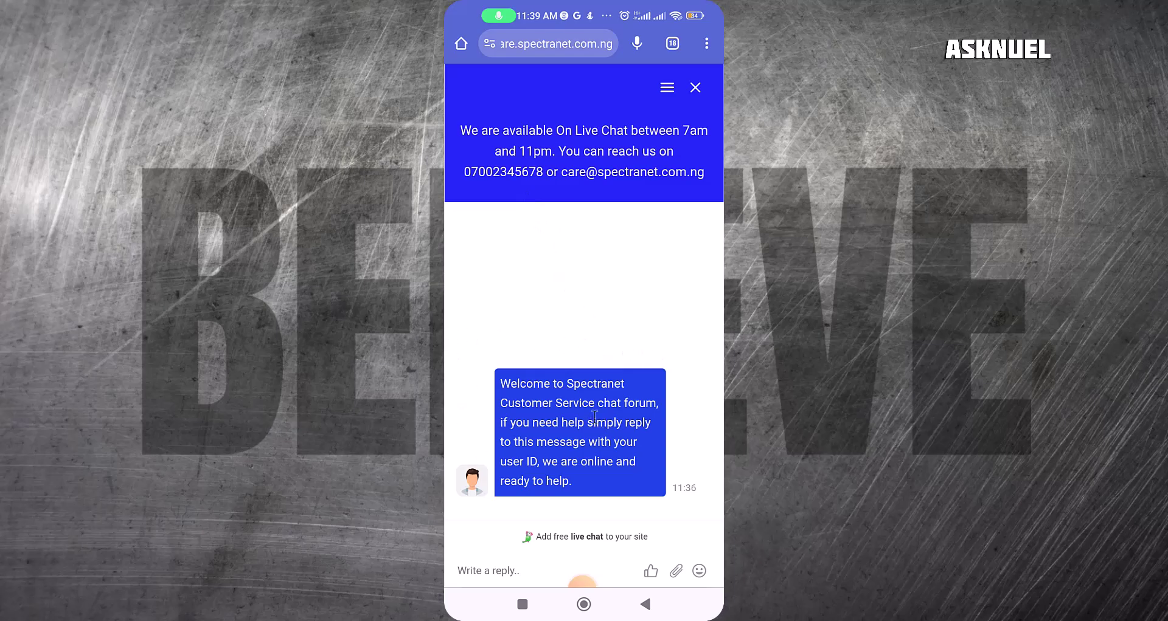
{"action": "left_click", "coordinate": [501, 571]}
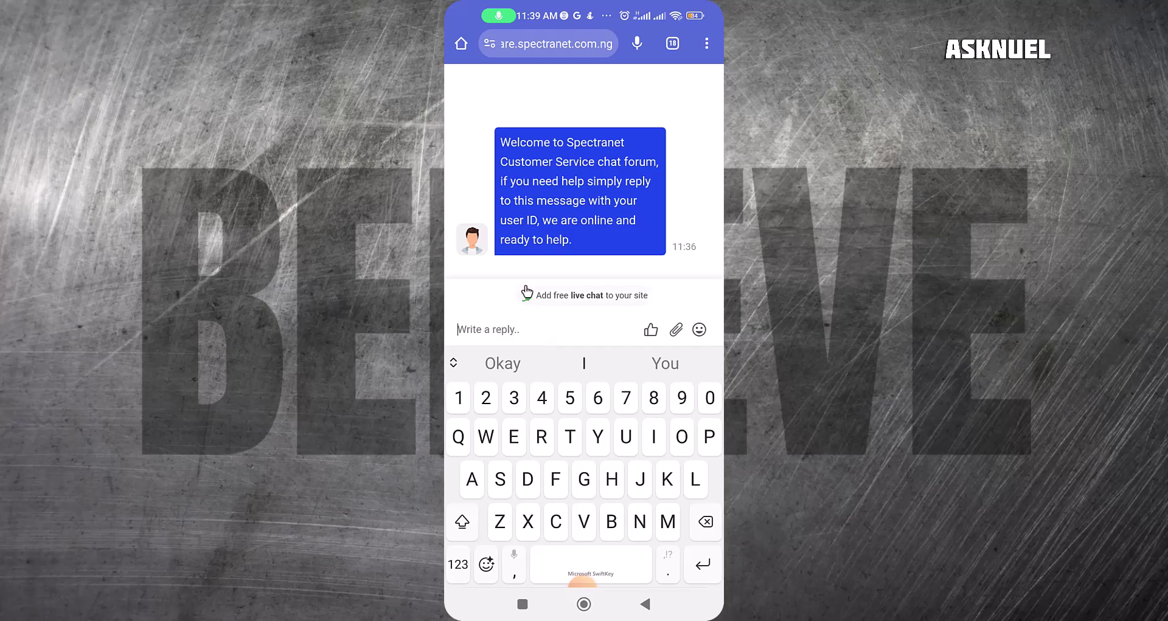
{"action": "left_click", "coordinate": [494, 260]}
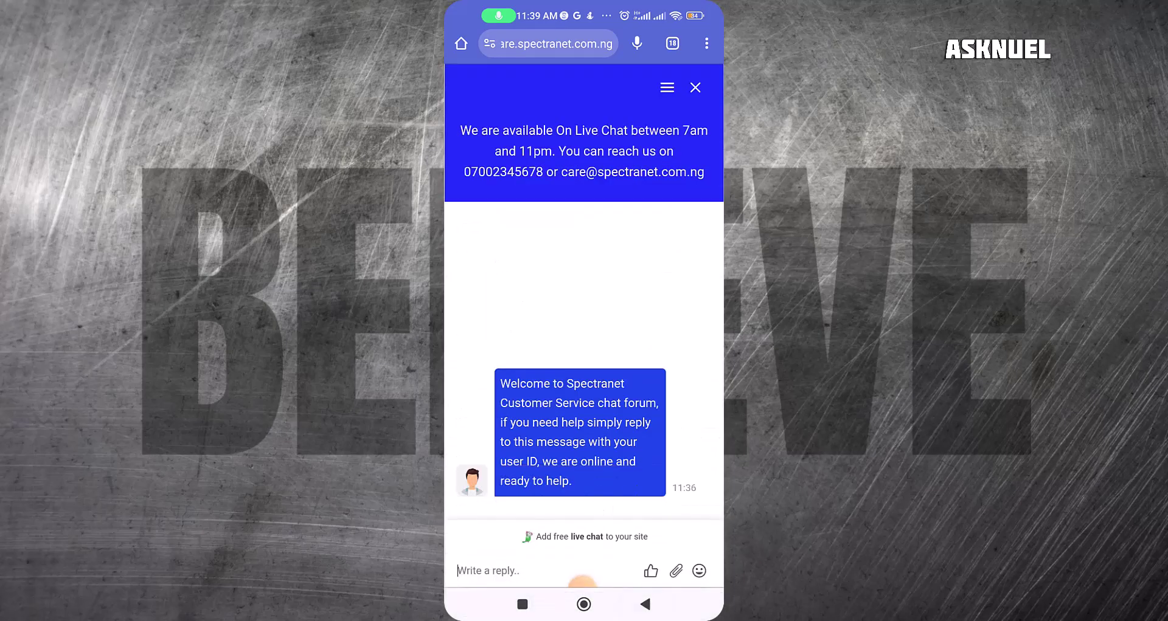
Close the live chat and scroll the dashboard to find the Web Pay payment option
{"action": "left_click", "coordinate": [695, 88]}
{"action": "scroll", "coordinate": [555, 331], "scroll_direction": "down", "scroll_amount": 3}
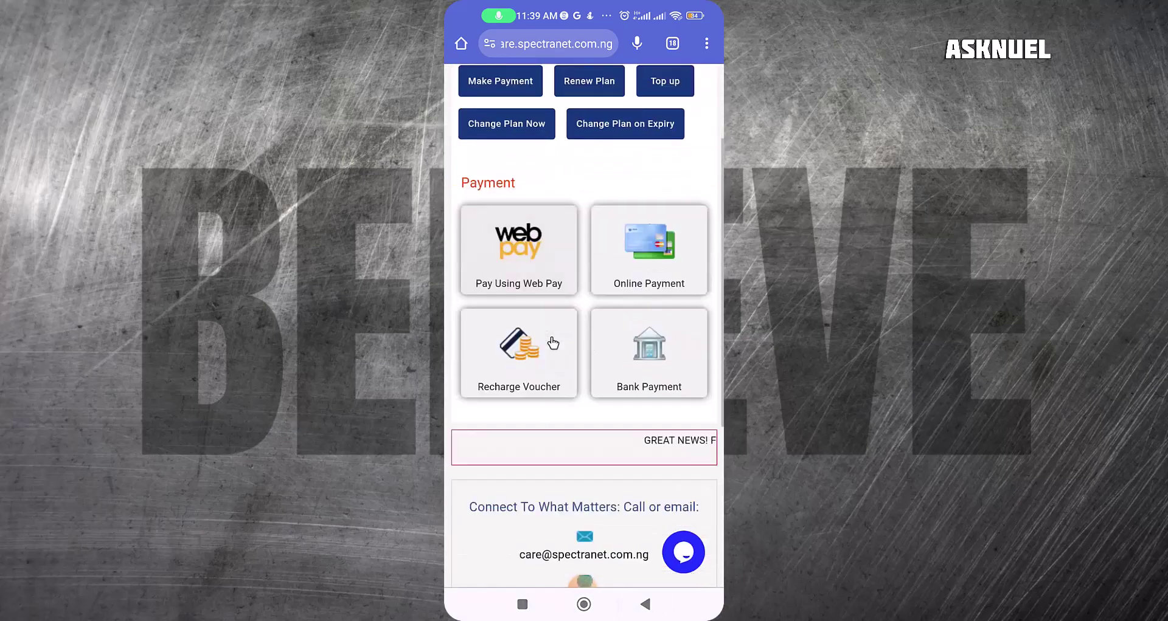
{"action": "scroll", "coordinate": [553, 342], "scroll_direction": "up", "scroll_amount": 2}
{"action": "scroll", "coordinate": [553, 343], "scroll_direction": "up", "scroll_amount": 1}
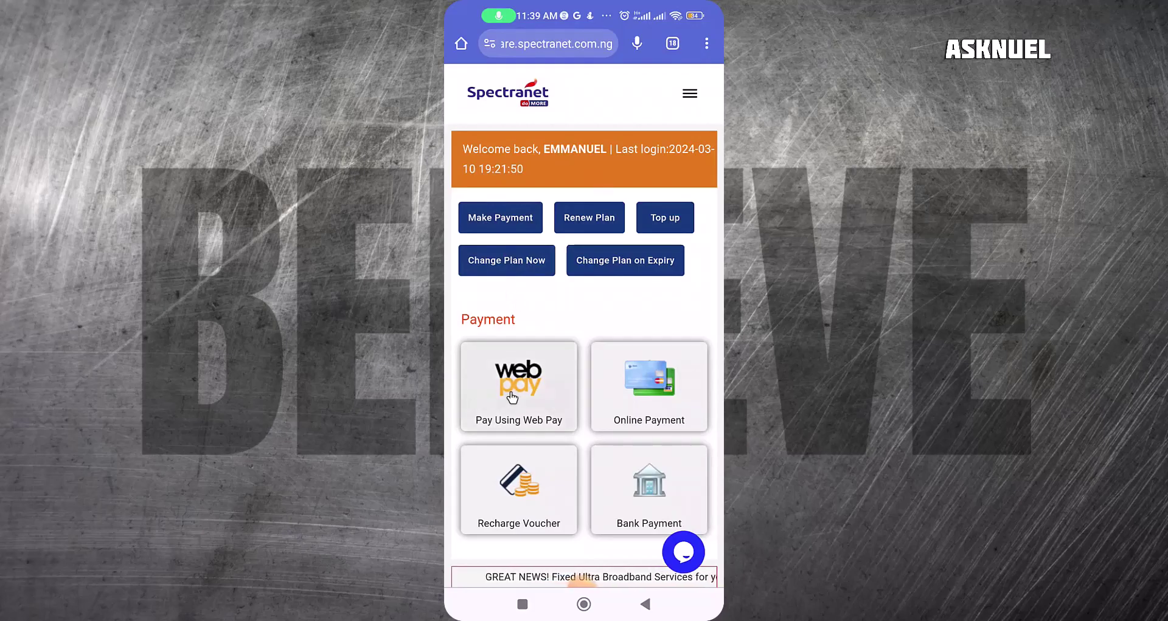
{"action": "scroll", "coordinate": [566, 349], "scroll_direction": "down", "scroll_amount": 1}
{"action": "scroll", "coordinate": [563, 344], "scroll_direction": "down", "scroll_amount": 1}
{"action": "scroll", "coordinate": [561, 329], "scroll_direction": "up", "scroll_amount": 1}
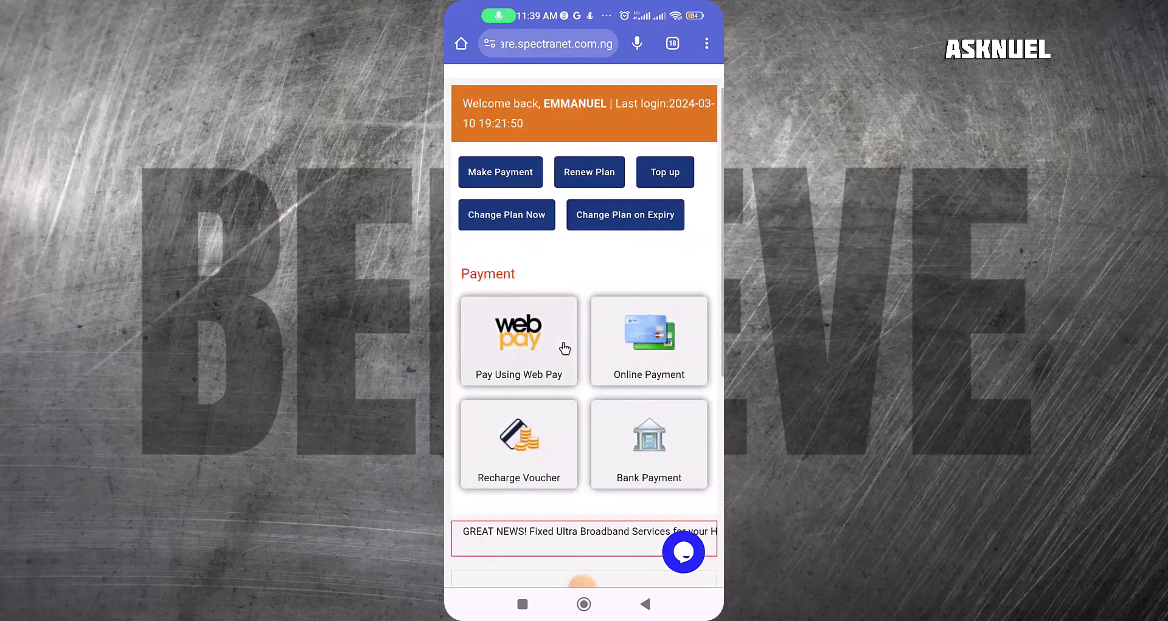
Submit a Web Pay refill request for 4200 Naira
{"action": "left_click", "coordinate": [517, 349]}
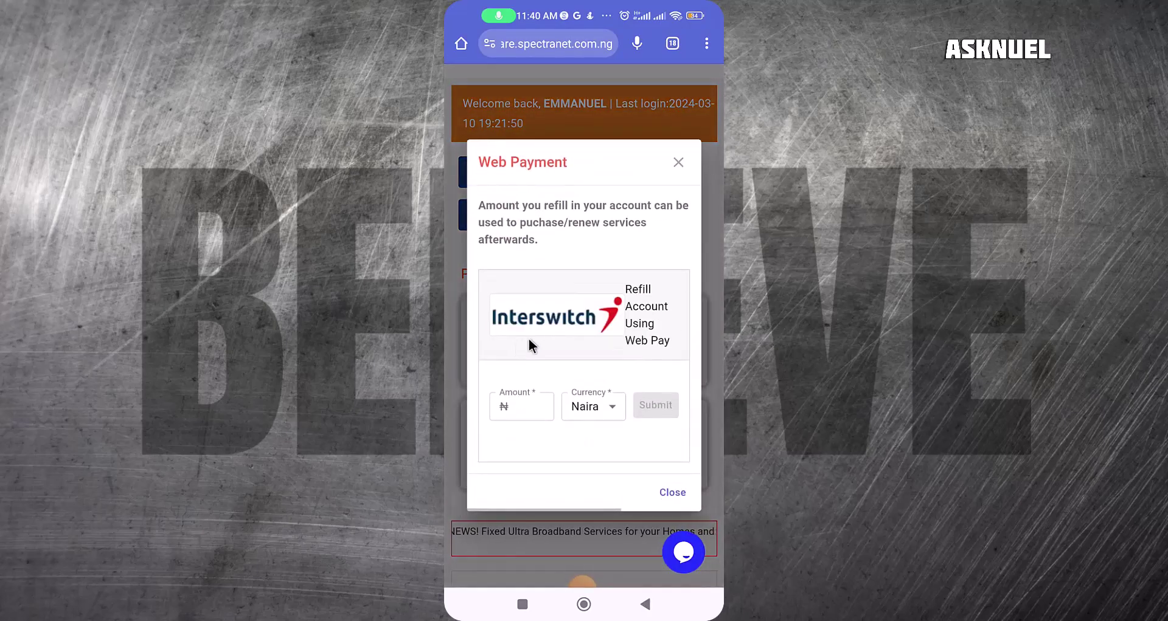
{"action": "left_click", "coordinate": [538, 403]}
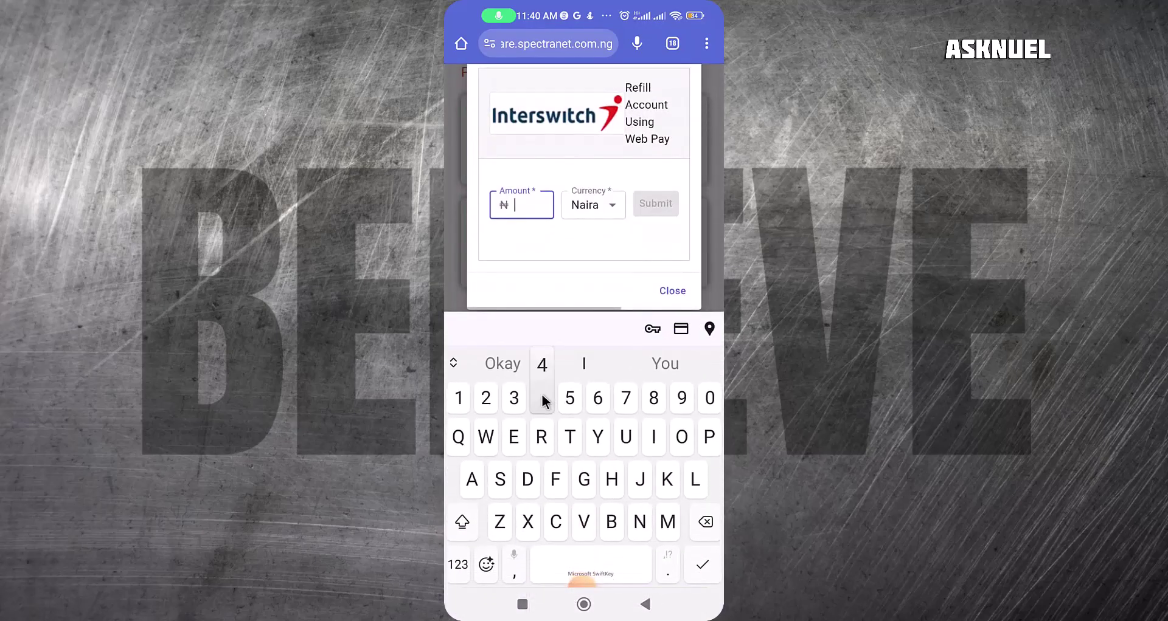
{"action": "left_click", "coordinate": [541, 399]}
{"action": "left_click", "coordinate": [486, 398]}
{"action": "left_click", "coordinate": [709, 398]}
{"action": "left_click", "coordinate": [709, 399]}
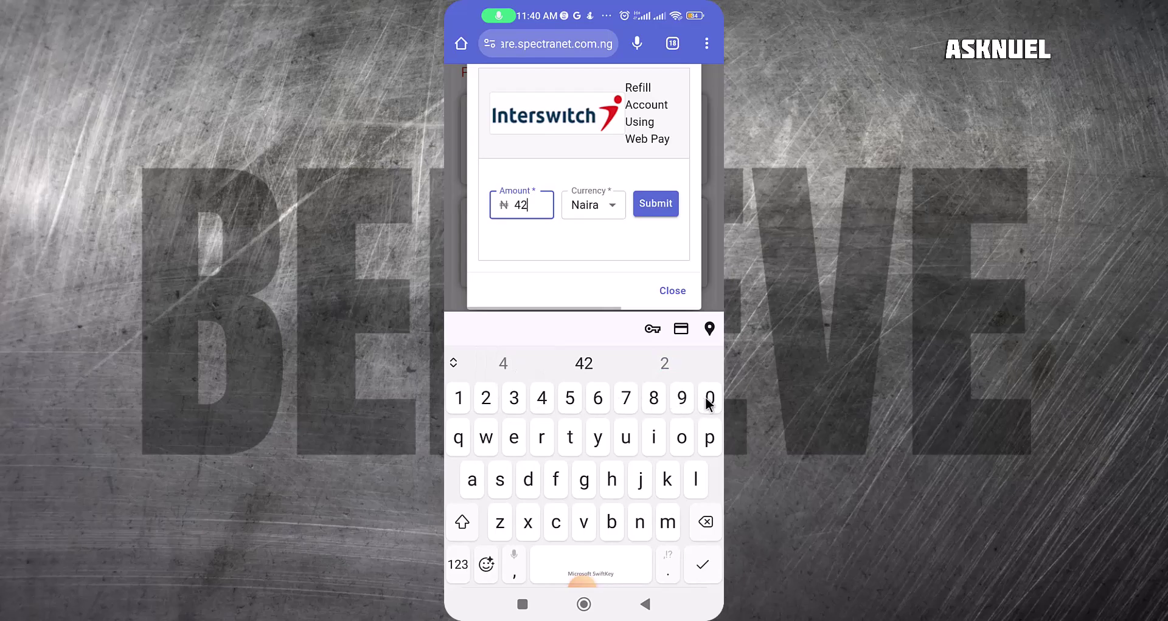
{"action": "left_click", "coordinate": [658, 207]}
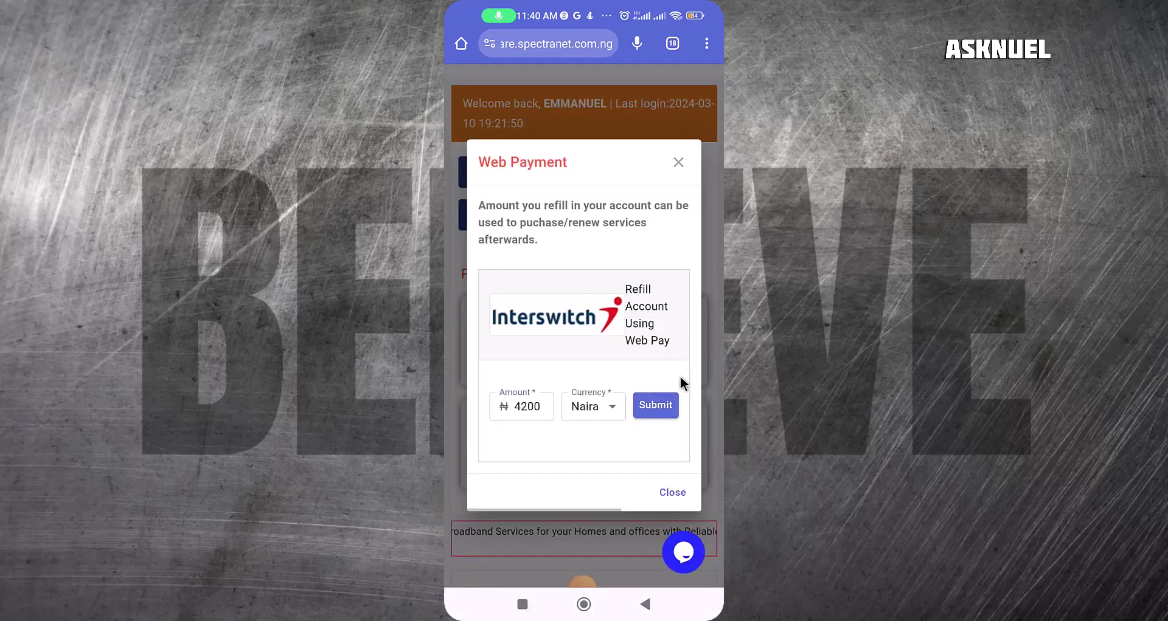
{"action": "left_click", "coordinate": [667, 407]}
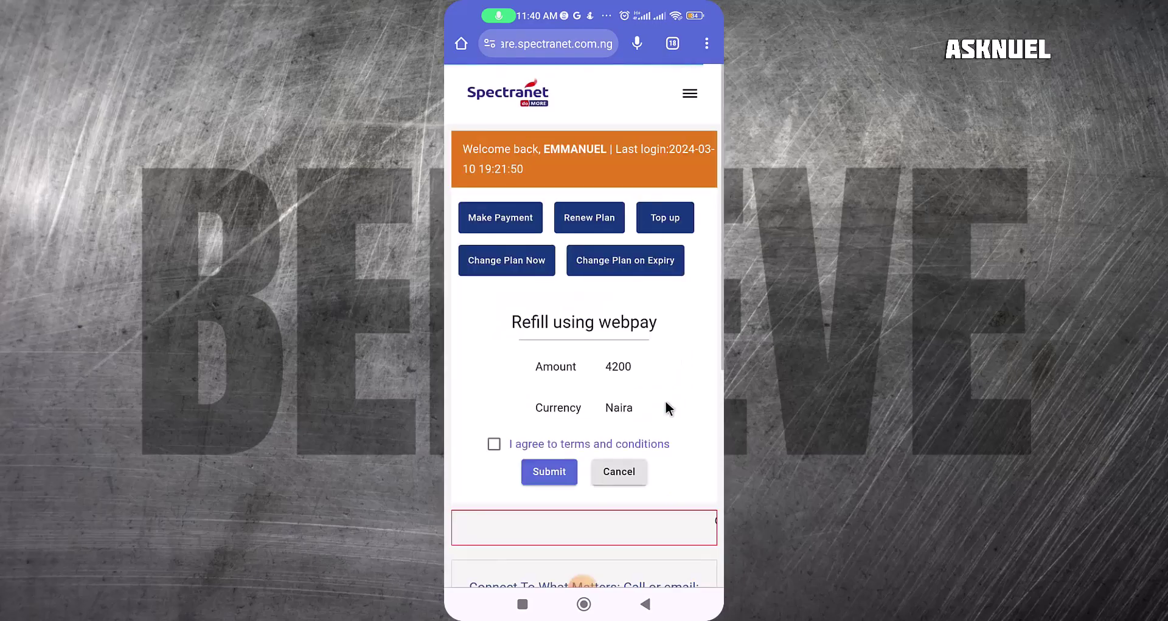
Agree to the terms and conditions and confirm the refill to get its transaction reference
{"action": "scroll", "coordinate": [648, 316], "scroll_direction": "down", "scroll_amount": 2}
{"action": "scroll", "coordinate": [649, 257], "scroll_direction": "up", "scroll_amount": 1}
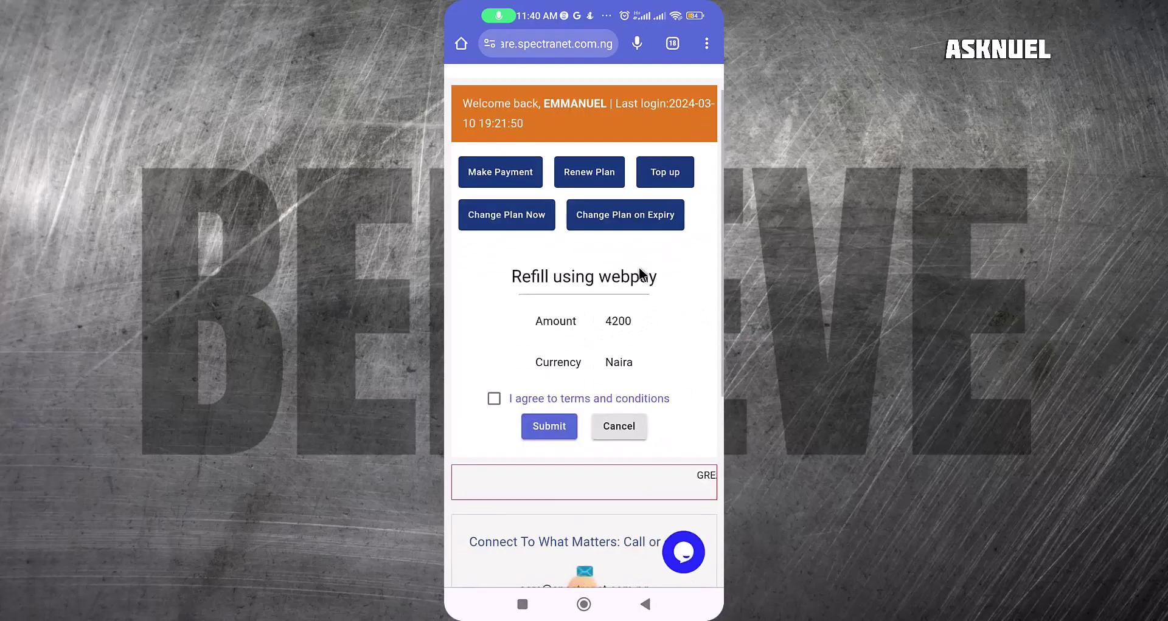
{"action": "left_click", "coordinate": [494, 400]}
{"action": "left_click", "coordinate": [548, 425]}
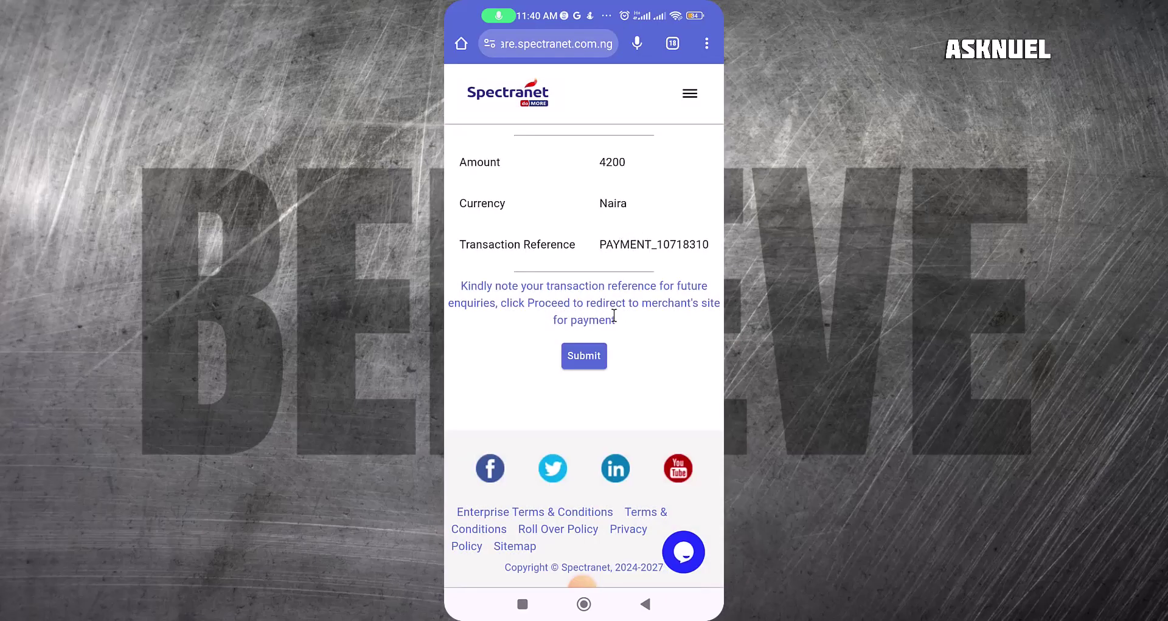
Continue to Interswitch and pay NGN 4,200.00 by card, reaching the PIN screen
{"action": "left_click", "coordinate": [585, 356]}
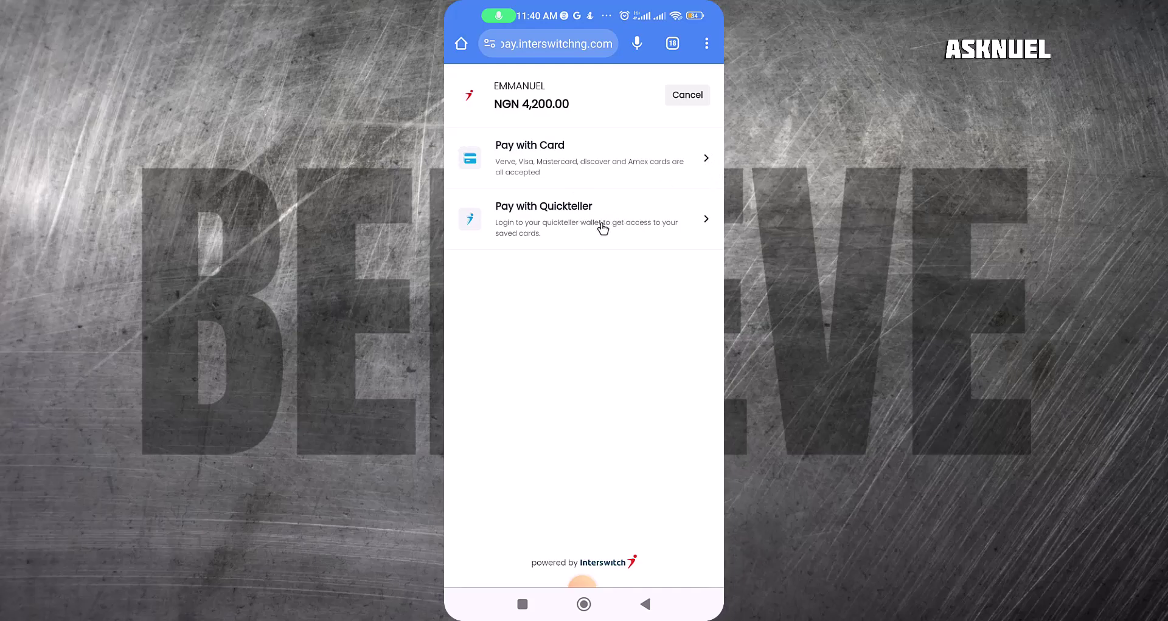
{"action": "left_click", "coordinate": [579, 166]}
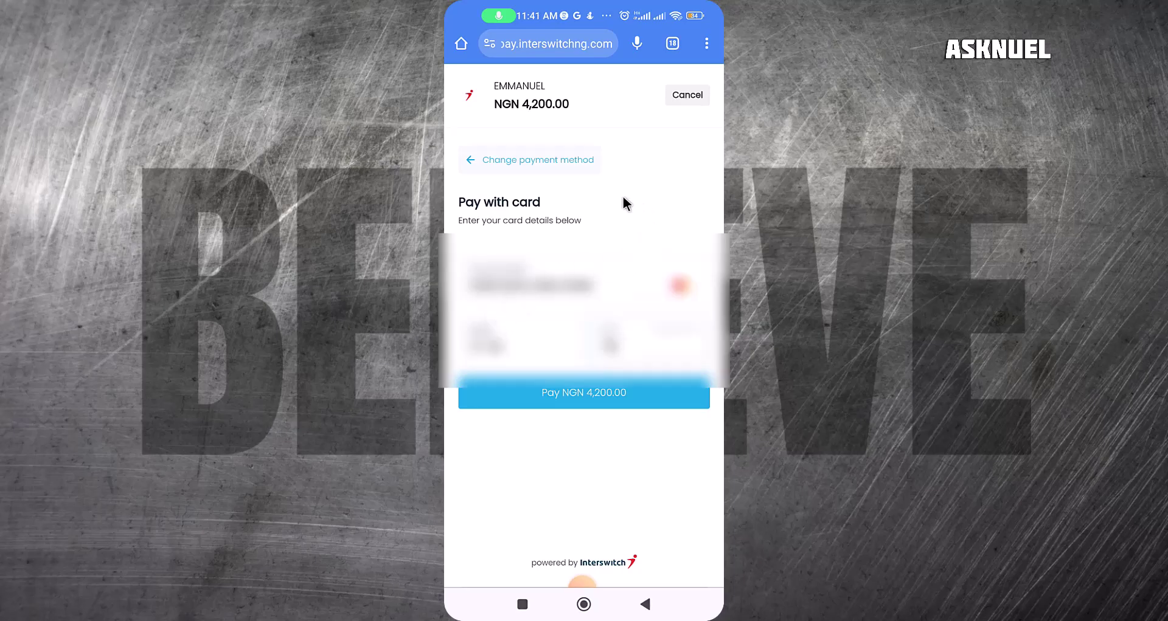
{"action": "left_click", "coordinate": [582, 392]}
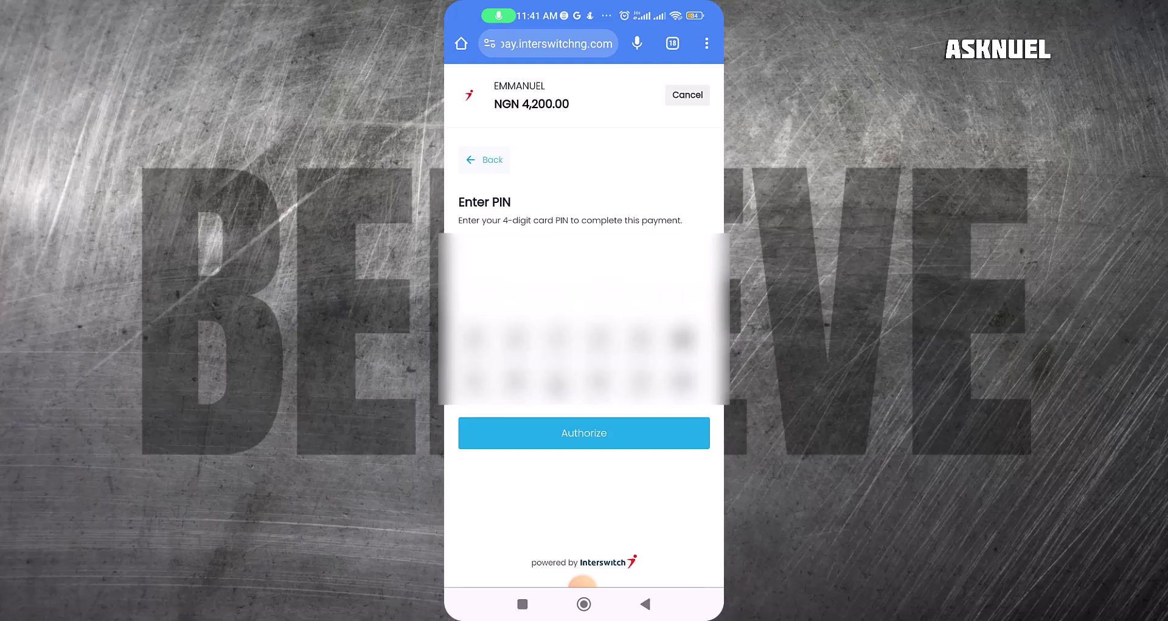
Authorise the NGN 4,200.00 card payment with the 4-digit card PIN and one-time passcode
{"action": "left_click", "coordinate": [557, 383]}
{"action": "left_click", "coordinate": [559, 367]}
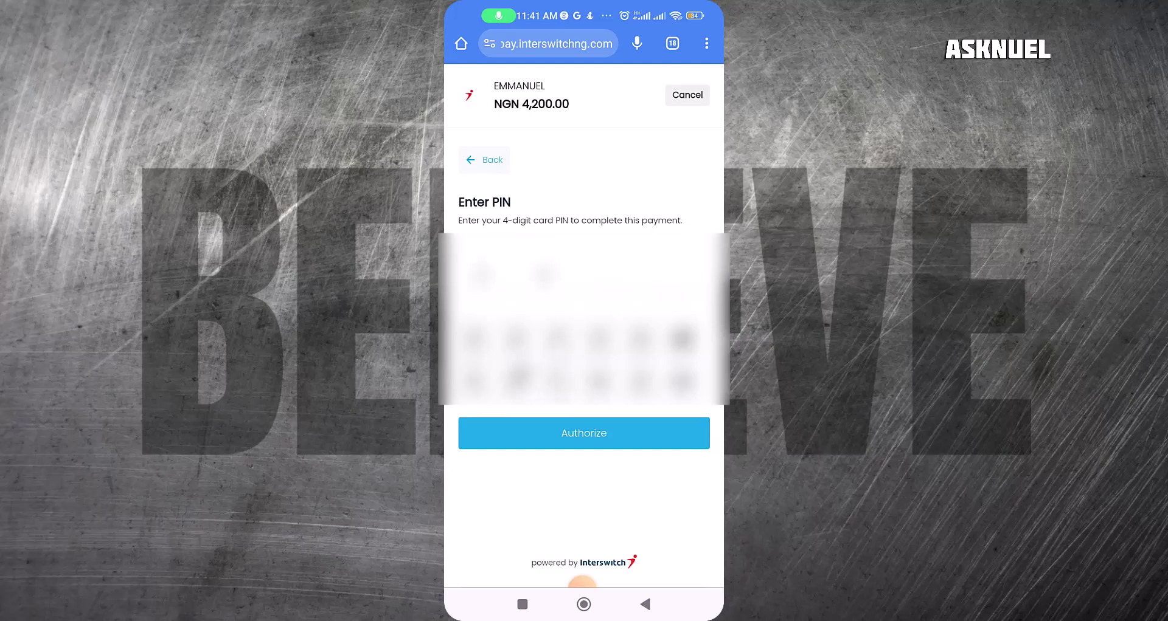
{"action": "left_click", "coordinate": [589, 385]}
{"action": "left_click", "coordinate": [598, 389]}
{"action": "left_click", "coordinate": [585, 435]}
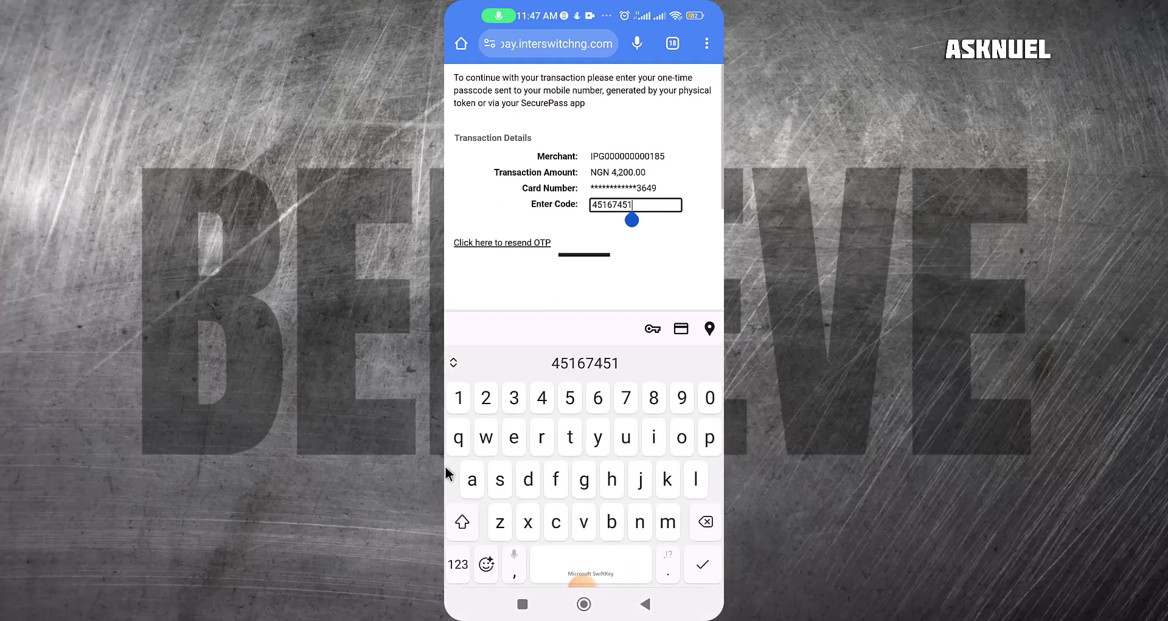
{"action": "left_click", "coordinate": [703, 565]}
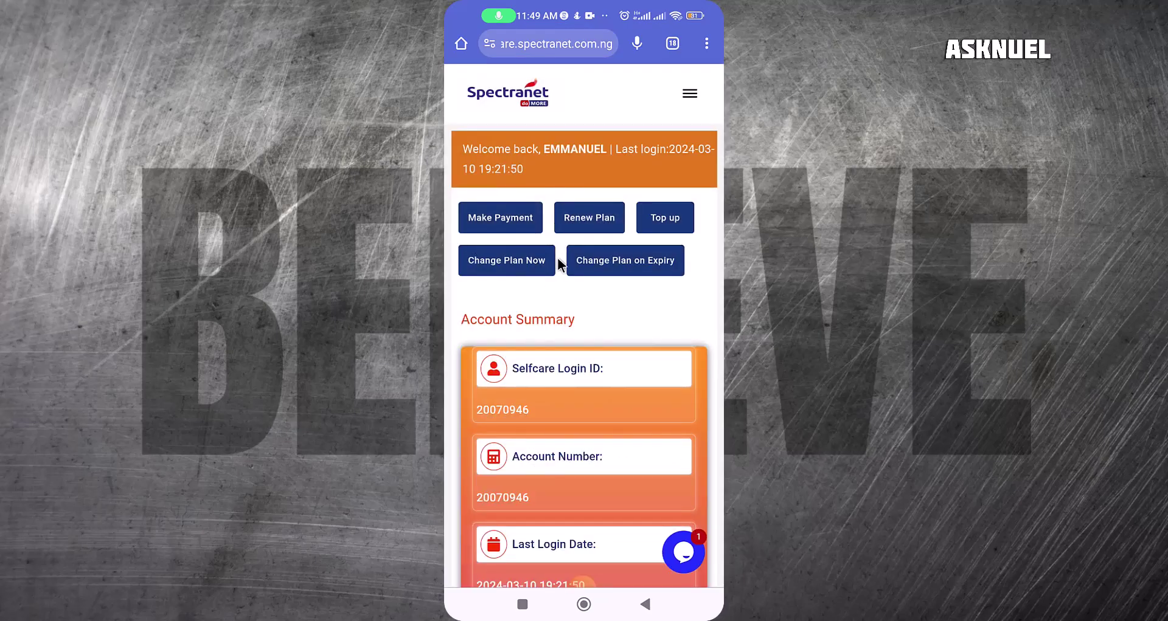
Scroll through the dashboard's Account Summary to review Available Balance and Data Balance
{"action": "scroll", "coordinate": [557, 255], "scroll_direction": "down", "scroll_amount": 3}
{"action": "scroll", "coordinate": [557, 256], "scroll_direction": "down", "scroll_amount": 5}
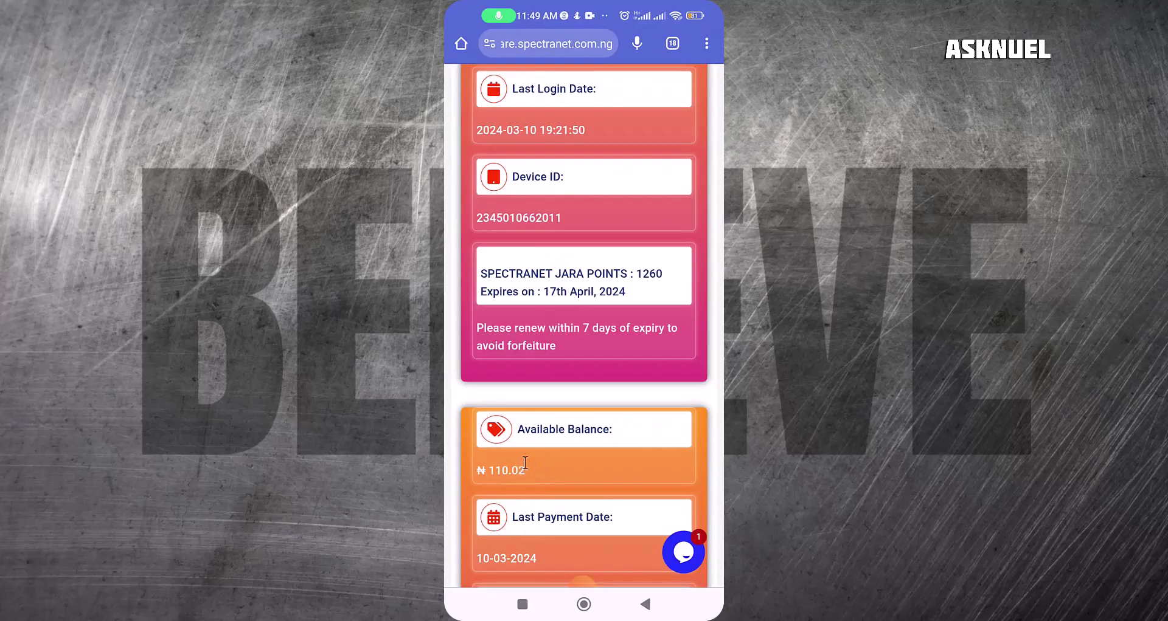
{"action": "scroll", "coordinate": [557, 344], "scroll_direction": "down", "scroll_amount": 5}
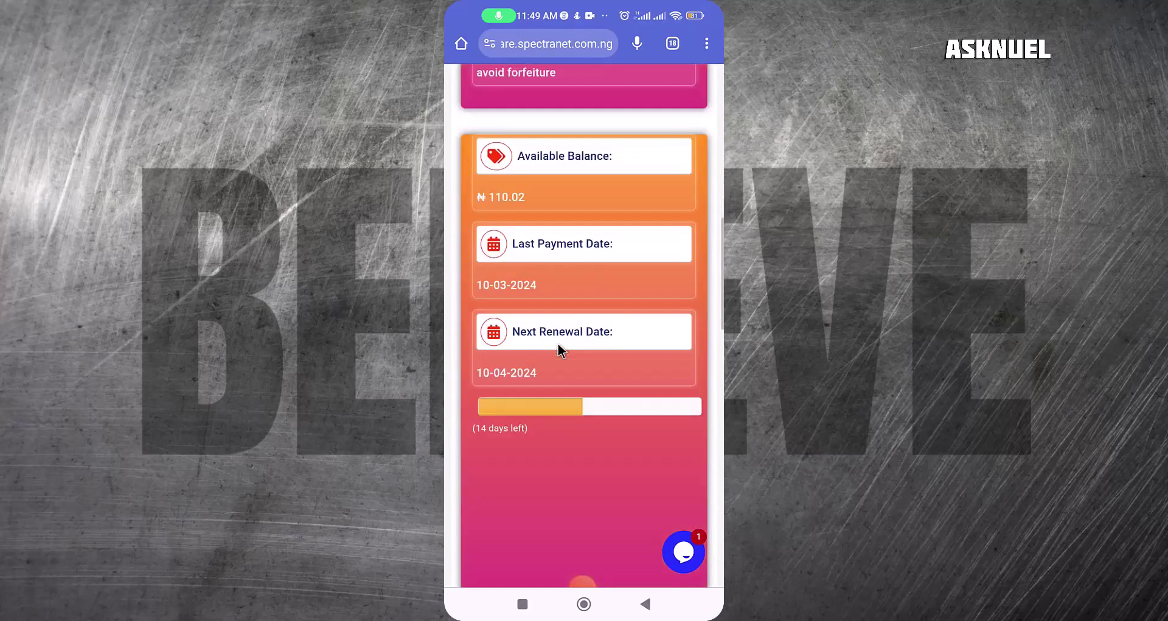
{"action": "scroll", "coordinate": [554, 402], "scroll_direction": "down", "scroll_amount": 8}
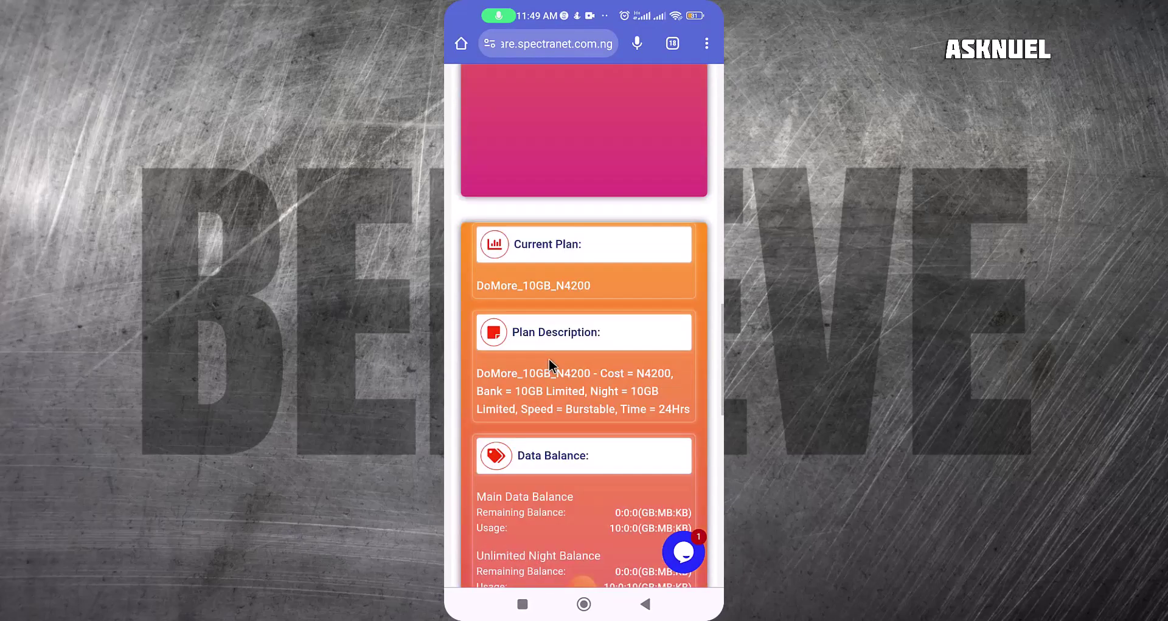
{"action": "scroll", "coordinate": [548, 365], "scroll_direction": "down", "scroll_amount": 3}
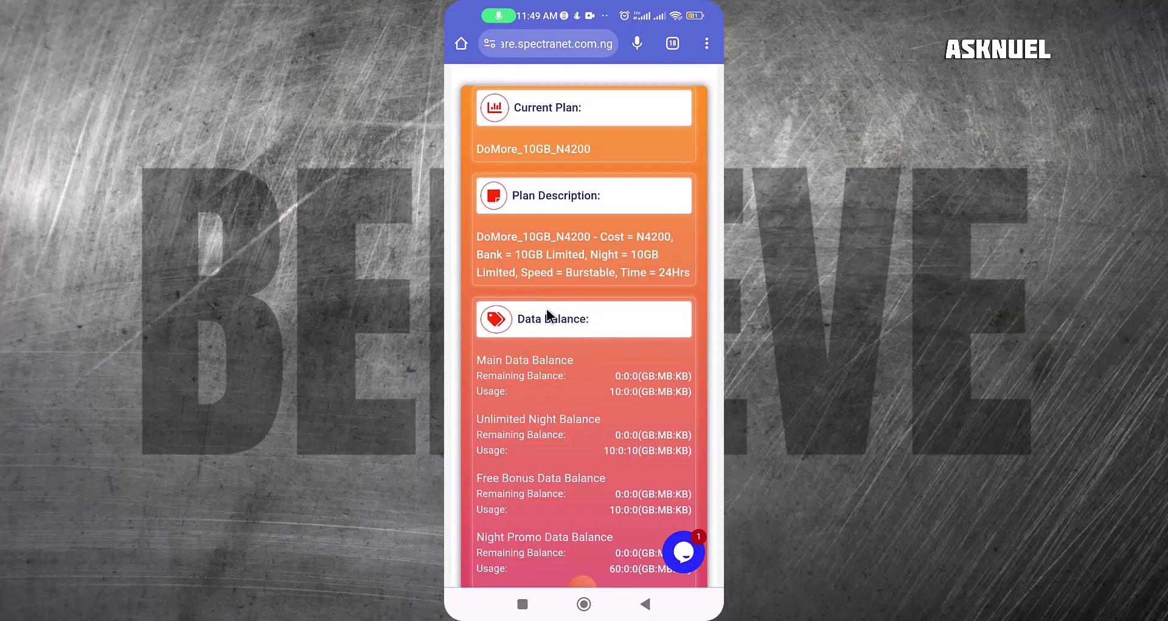
{"action": "scroll", "coordinate": [556, 315], "scroll_direction": "down", "scroll_amount": 7}
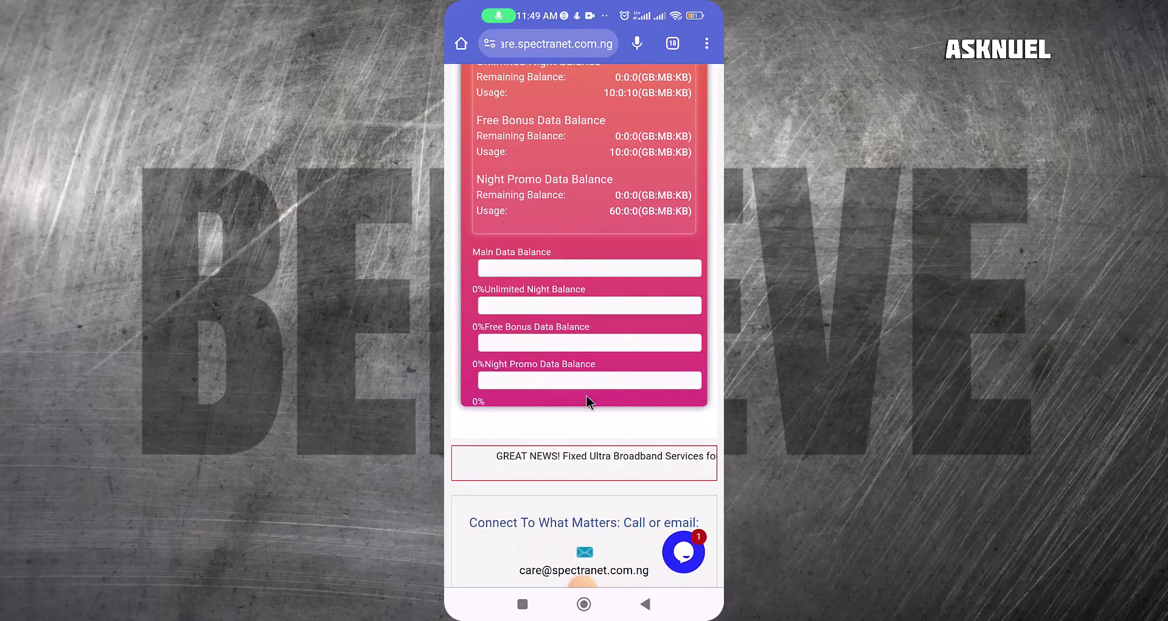
{"action": "scroll", "coordinate": [585, 378], "scroll_direction": "up", "scroll_amount": 10}
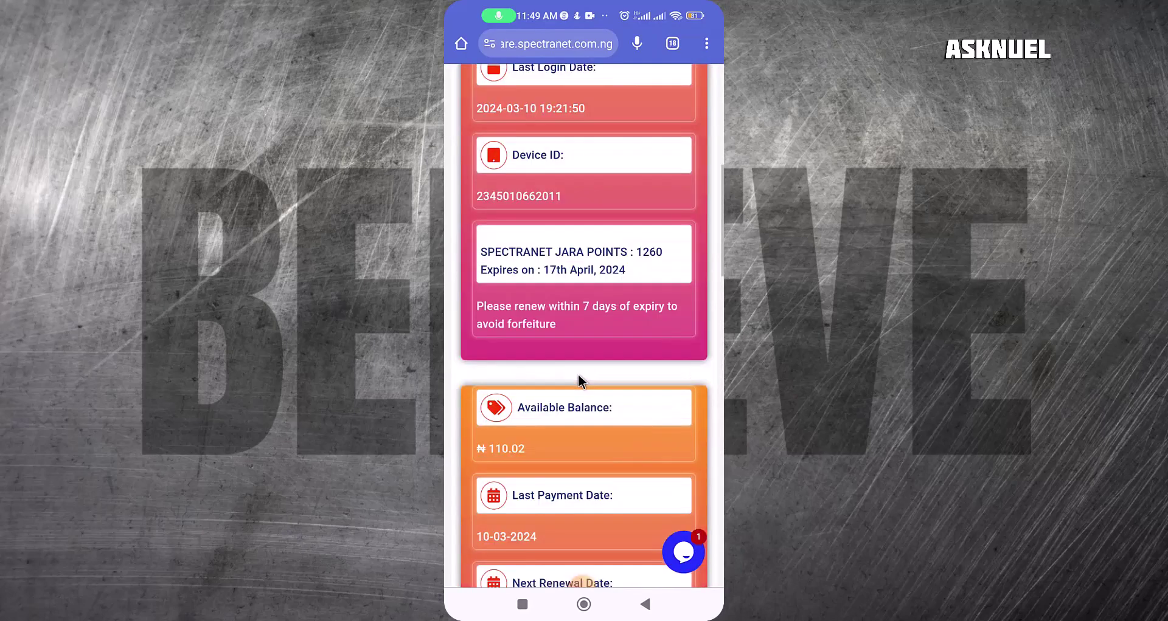
{"action": "scroll", "coordinate": [576, 377], "scroll_direction": "up", "scroll_amount": 6}
{"action": "scroll", "coordinate": [553, 347], "scroll_direction": "down", "scroll_amount": 4}
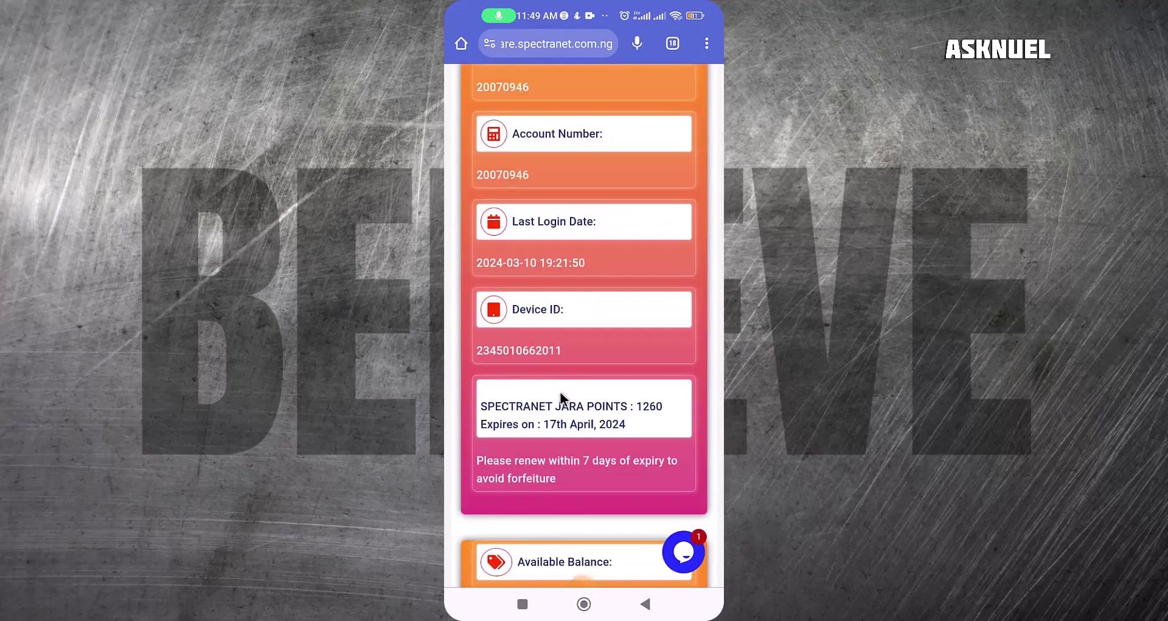
{"action": "scroll", "coordinate": [561, 396], "scroll_direction": "down", "scroll_amount": 5}
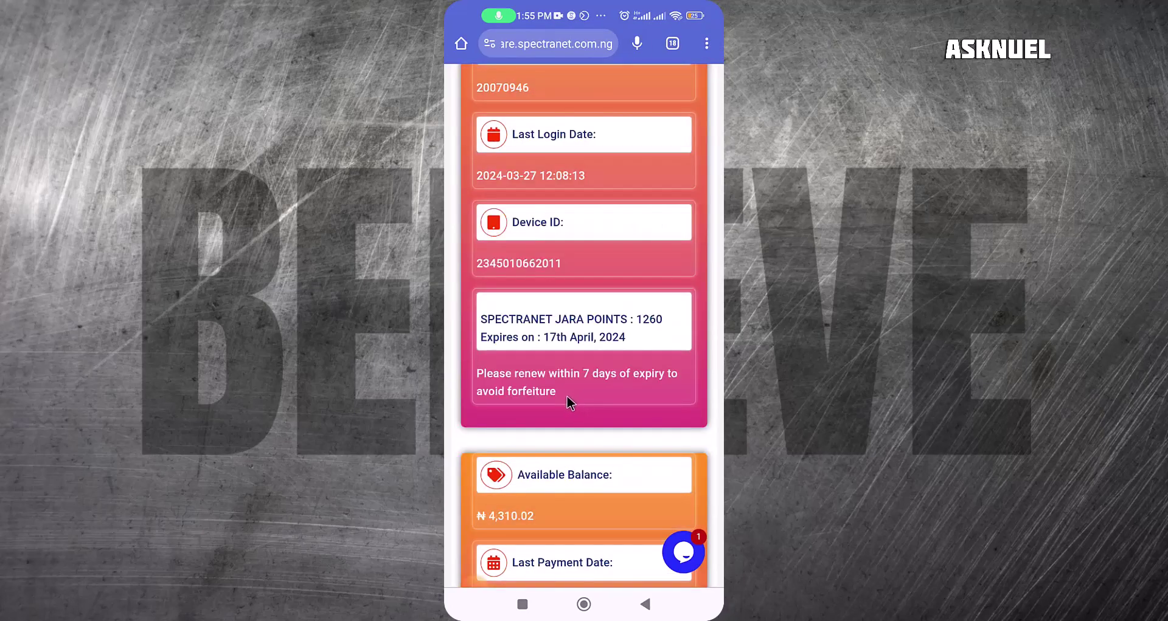
Check the ₦4,310.02 available balance and Last Payment Date, then scroll back to the top
{"action": "scroll", "coordinate": [561, 384], "scroll_direction": "down", "scroll_amount": 3}
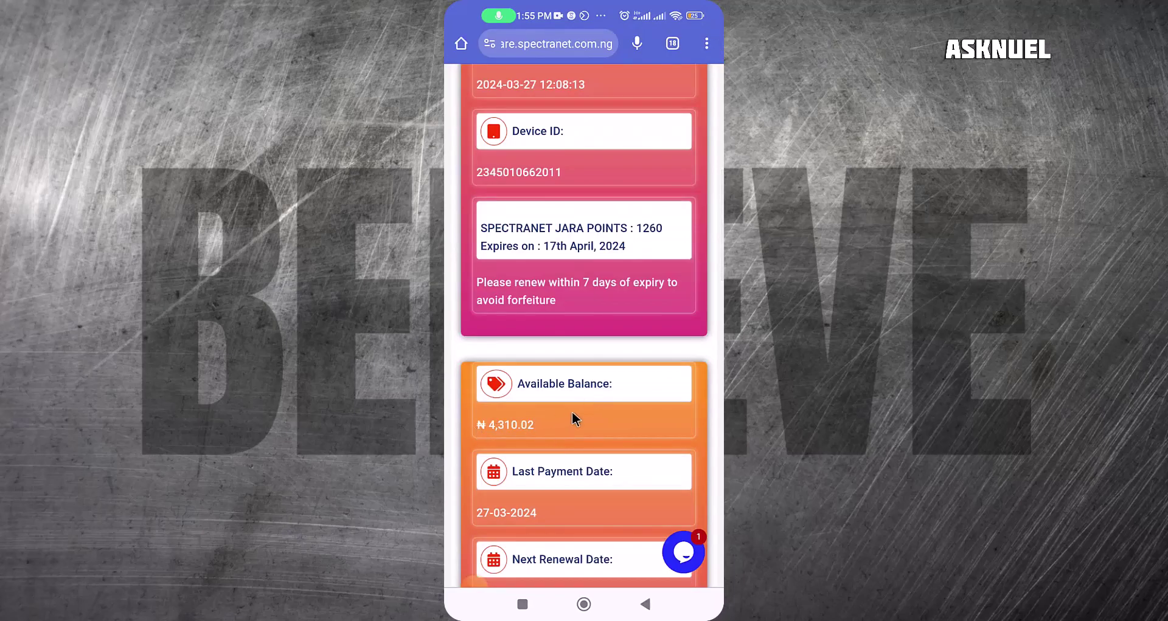
{"action": "scroll", "coordinate": [539, 430], "scroll_direction": "down", "scroll_amount": 3}
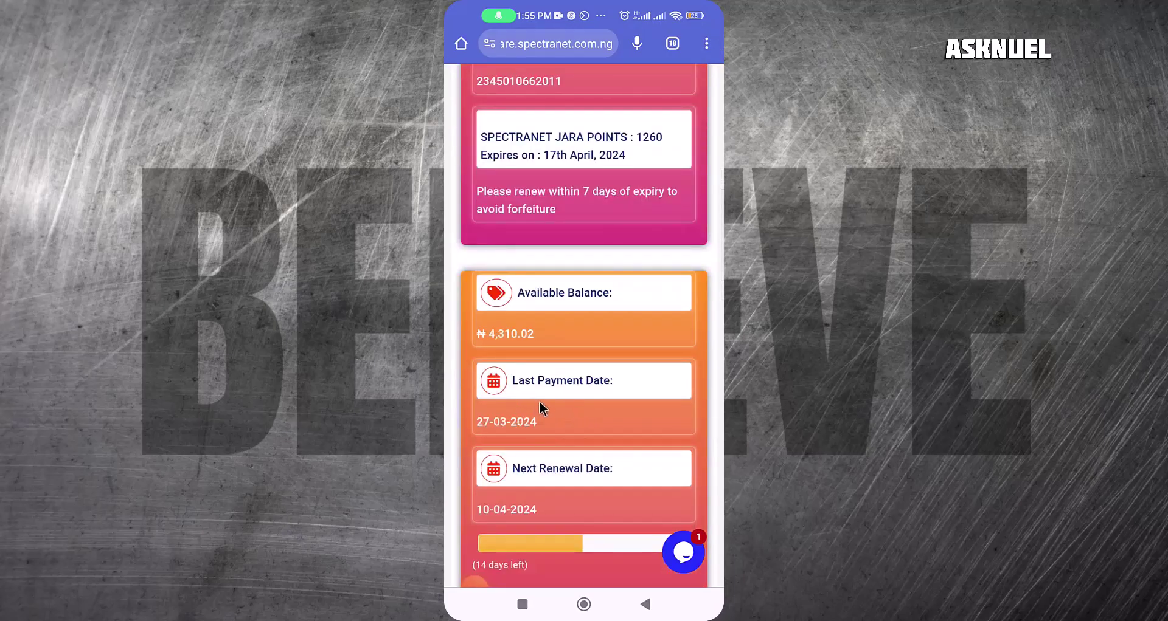
{"action": "scroll", "coordinate": [548, 392], "scroll_direction": "down", "scroll_amount": 3}
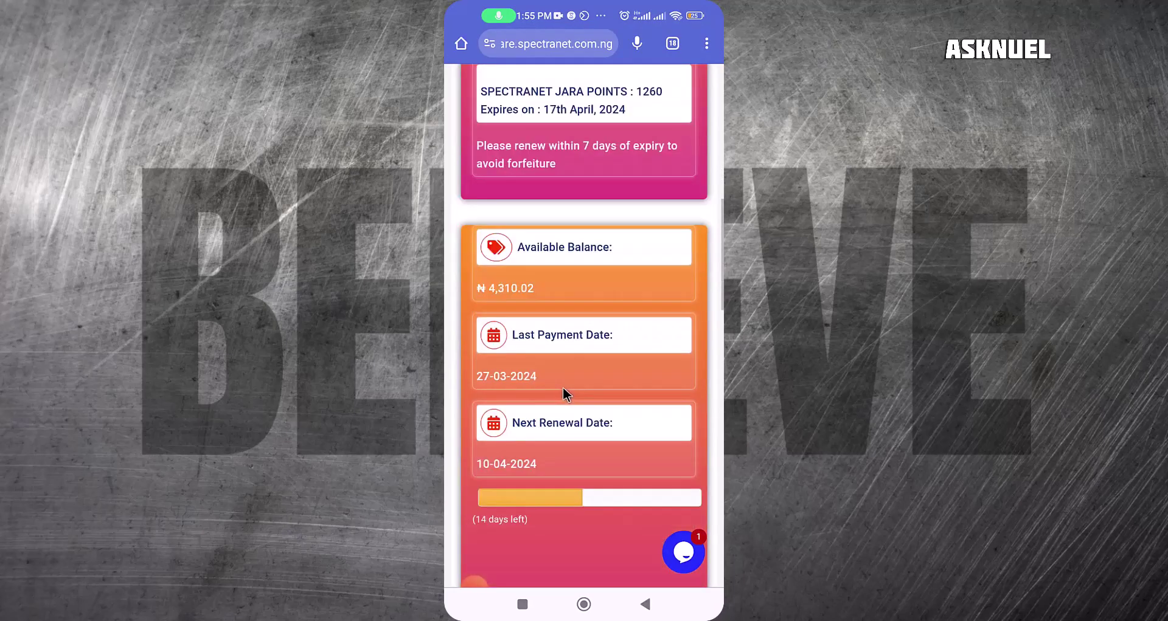
{"action": "scroll", "coordinate": [572, 342], "scroll_direction": "down", "scroll_amount": 5}
{"action": "scroll", "coordinate": [570, 342], "scroll_direction": "down", "scroll_amount": 6}
{"action": "scroll", "coordinate": [570, 341], "scroll_direction": "down", "scroll_amount": 15}
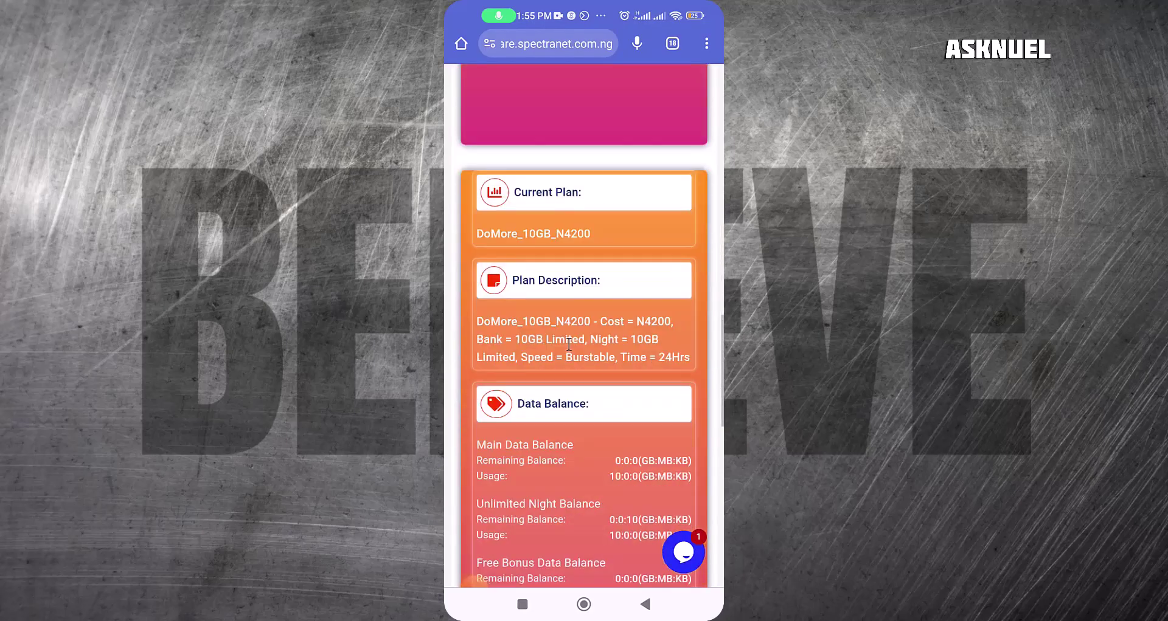
{"action": "scroll", "coordinate": [568, 342], "scroll_direction": "down", "scroll_amount": 2}
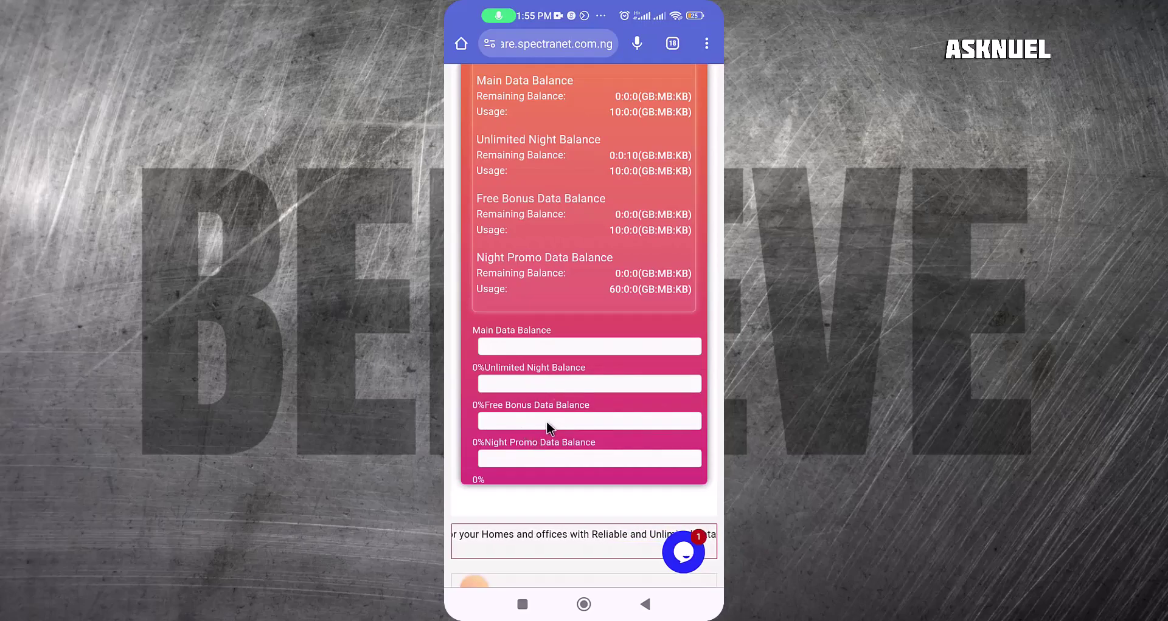
{"action": "scroll", "coordinate": [574, 393], "scroll_direction": "up", "scroll_amount": 10}
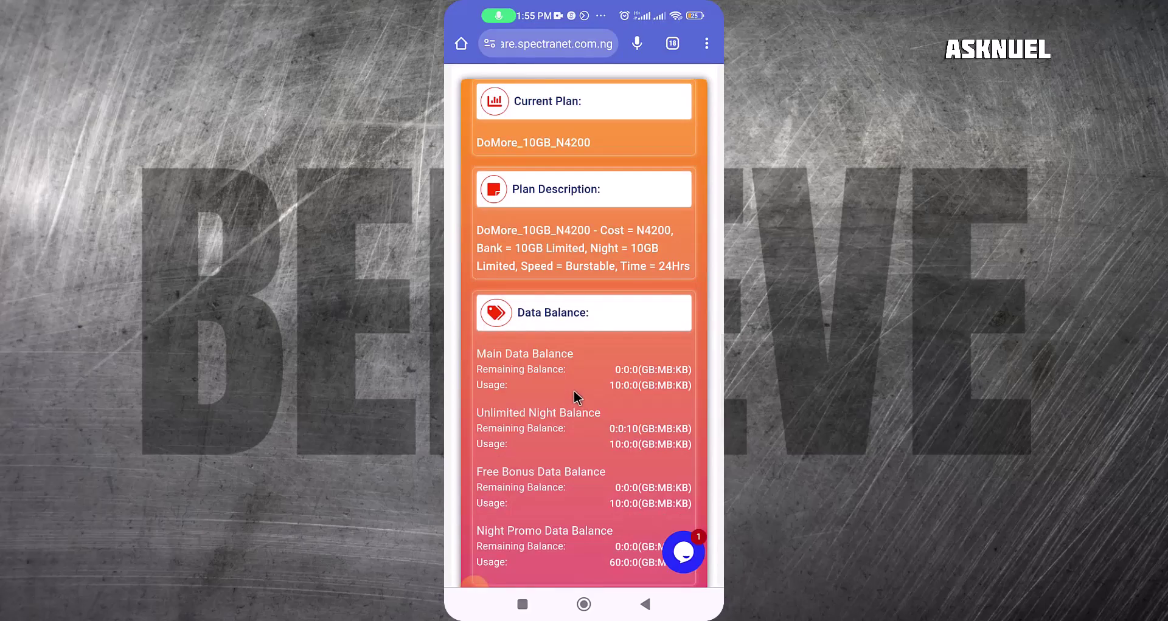
{"action": "scroll", "coordinate": [569, 392], "scroll_direction": "up", "scroll_amount": 15}
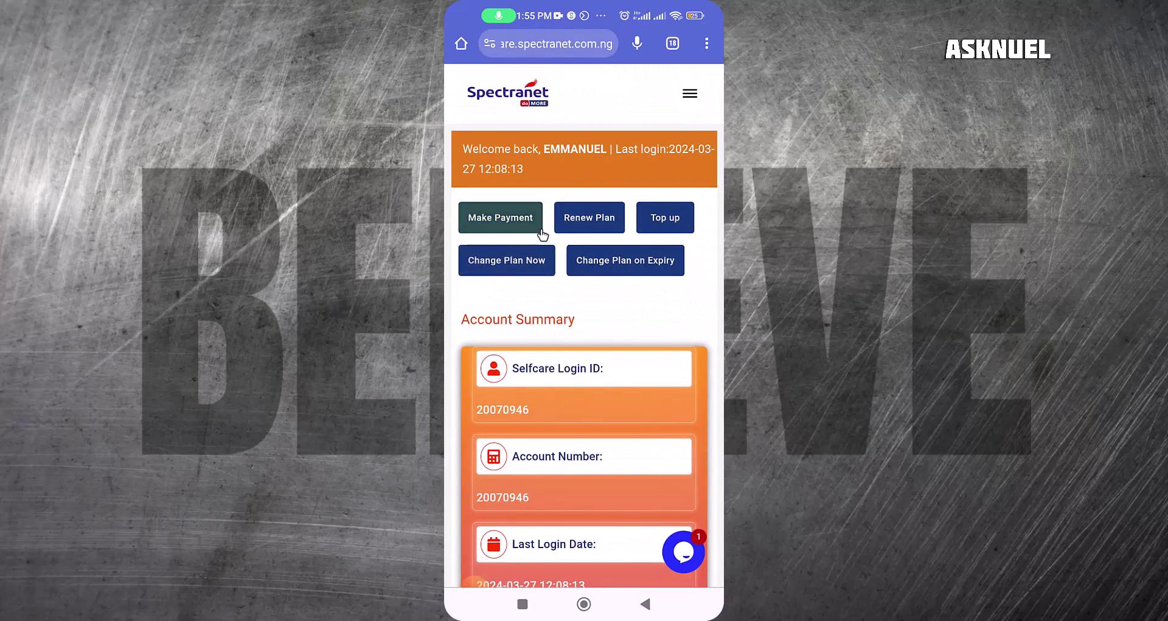
Renew DoMore_10GB_N4200 from the balance, confirming the order summary and accepting the irreversible-renewal warning
{"action": "left_click", "coordinate": [583, 221]}
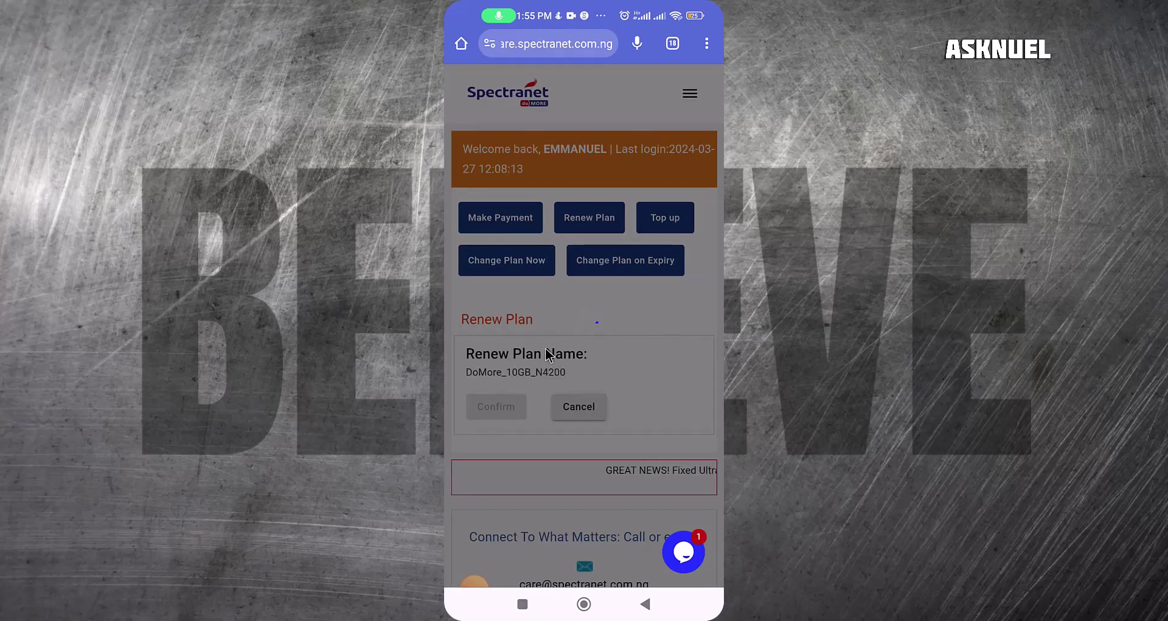
{"action": "scroll", "coordinate": [518, 399], "scroll_direction": "down", "scroll_amount": 1}
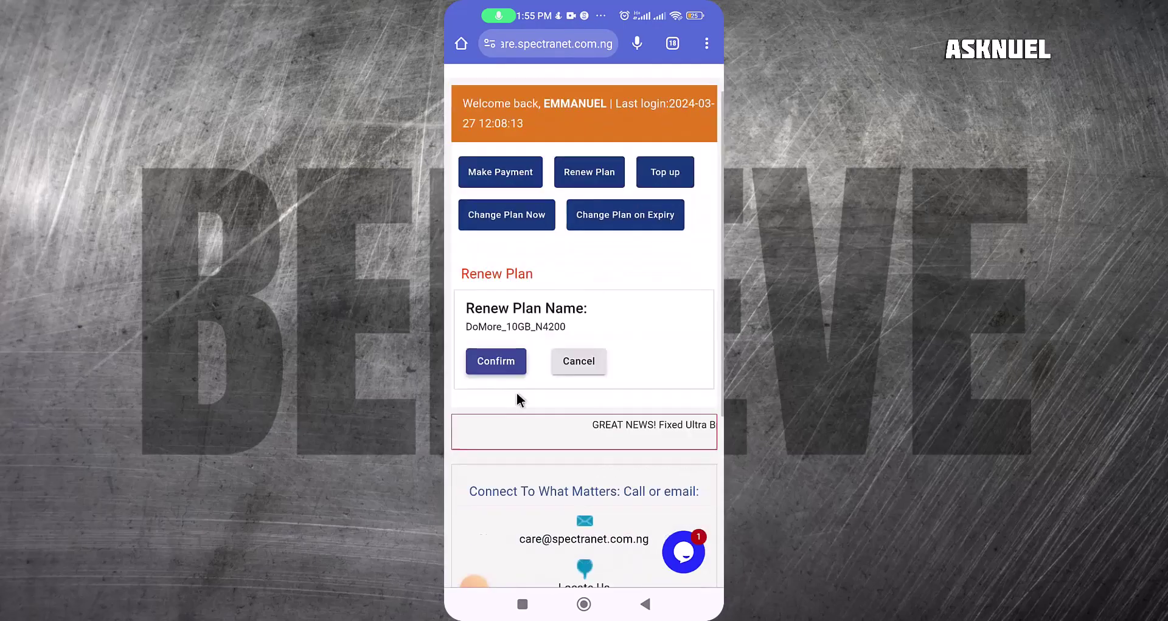
{"action": "left_click", "coordinate": [495, 366]}
{"action": "scroll", "coordinate": [498, 365], "scroll_direction": "down", "scroll_amount": 6}
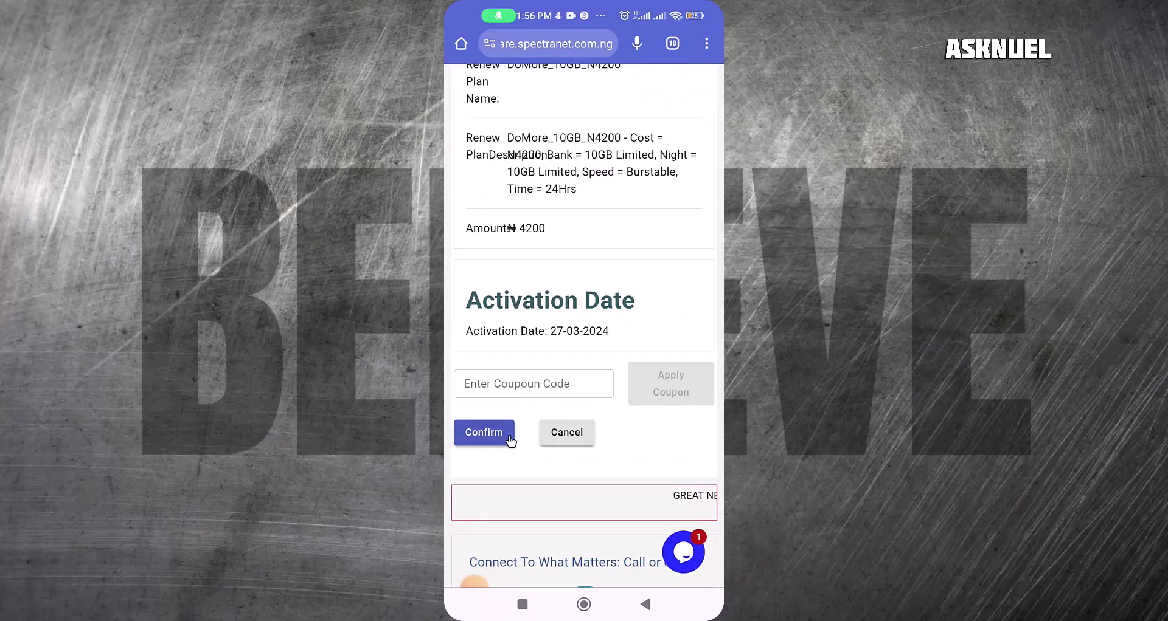
{"action": "left_click", "coordinate": [488, 435]}
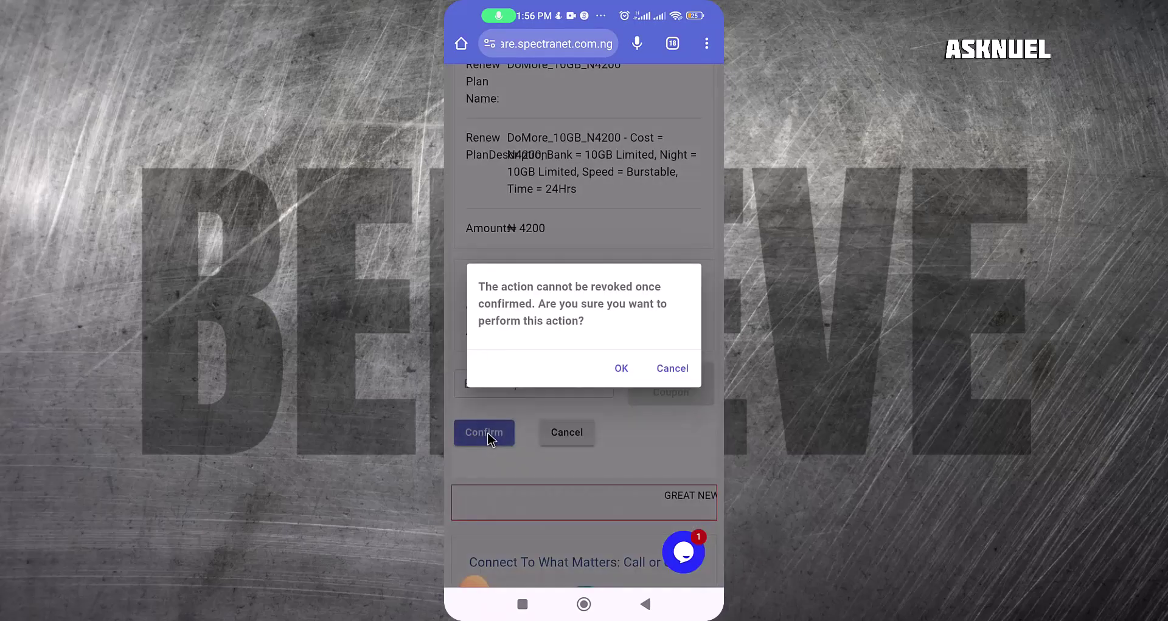
{"action": "left_click", "coordinate": [621, 369]}
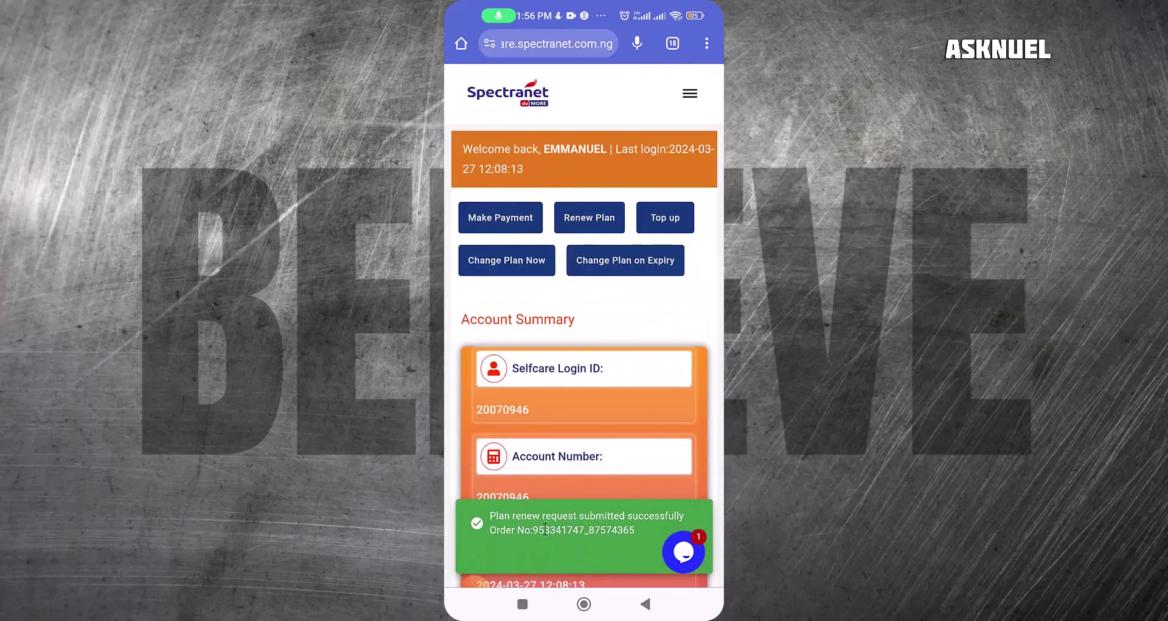
{"action": "scroll", "coordinate": [570, 447], "scroll_direction": "down", "scroll_amount": 15}
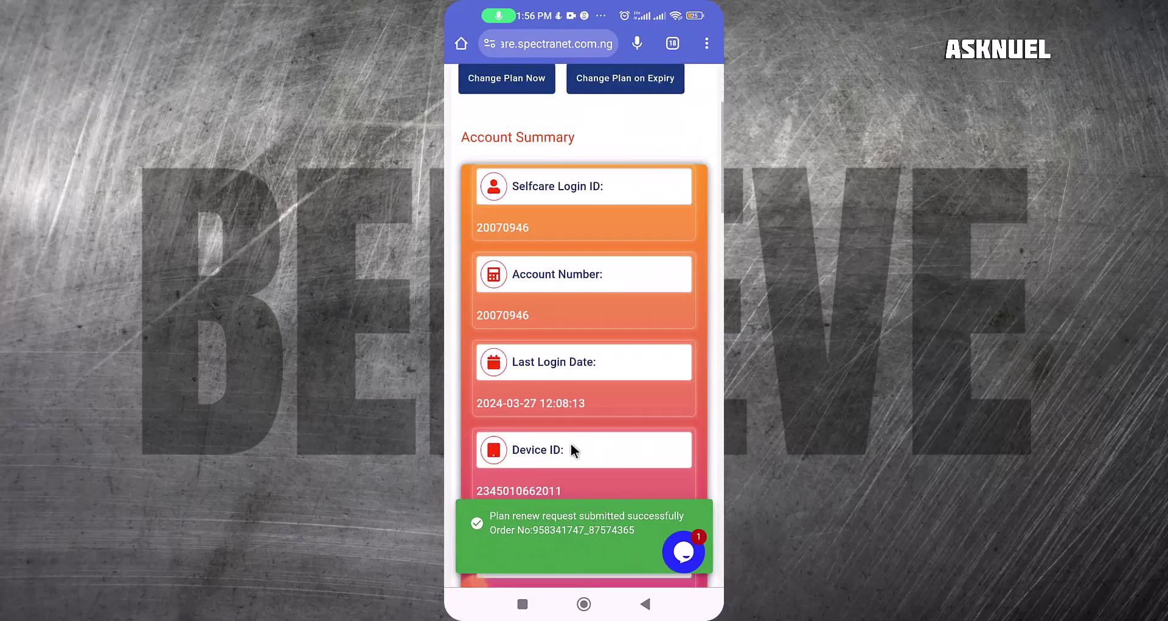
{"action": "scroll", "coordinate": [571, 443], "scroll_direction": "up", "scroll_amount": 15}
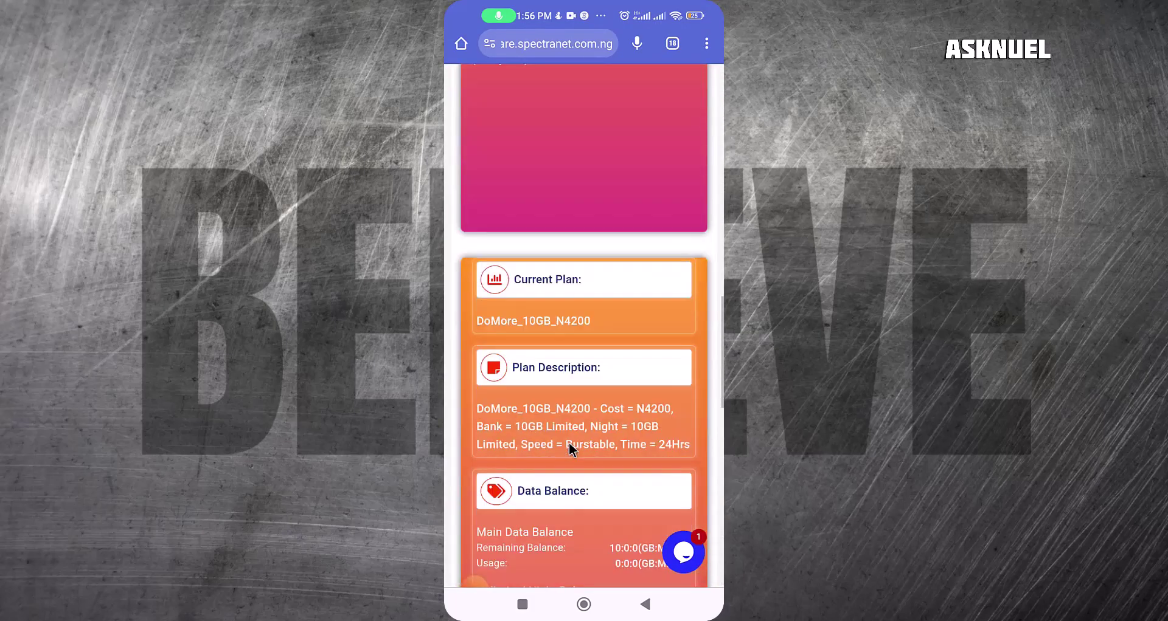
{"action": "scroll", "coordinate": [568, 443], "scroll_direction": "down", "scroll_amount": 10}
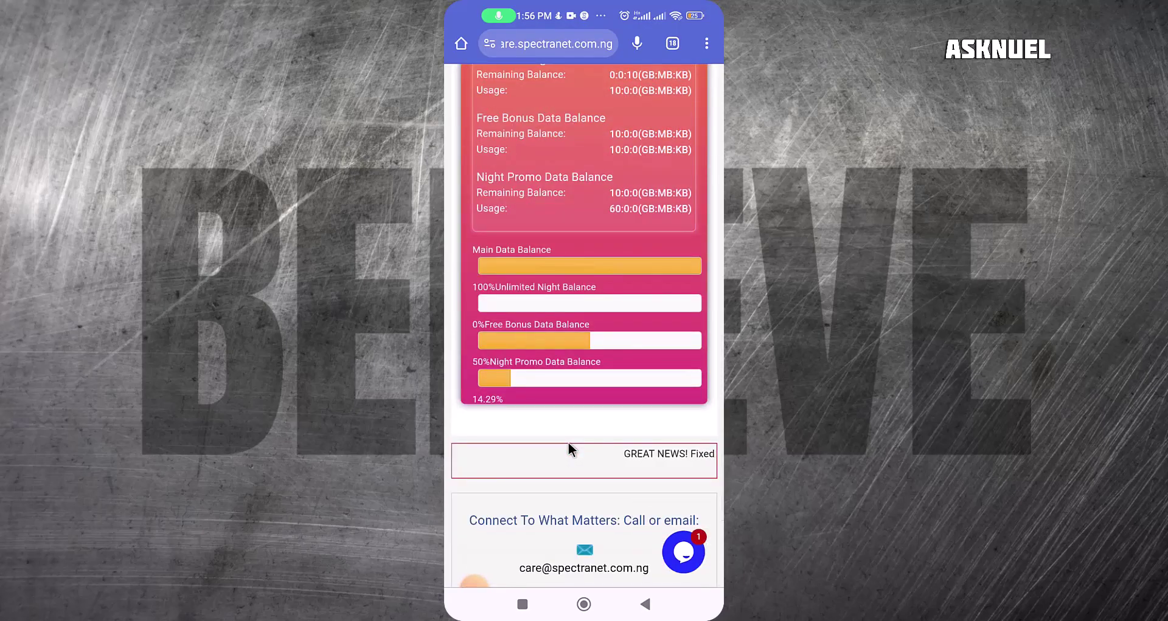
{"action": "scroll", "coordinate": [568, 450], "scroll_direction": "up", "scroll_amount": 2}
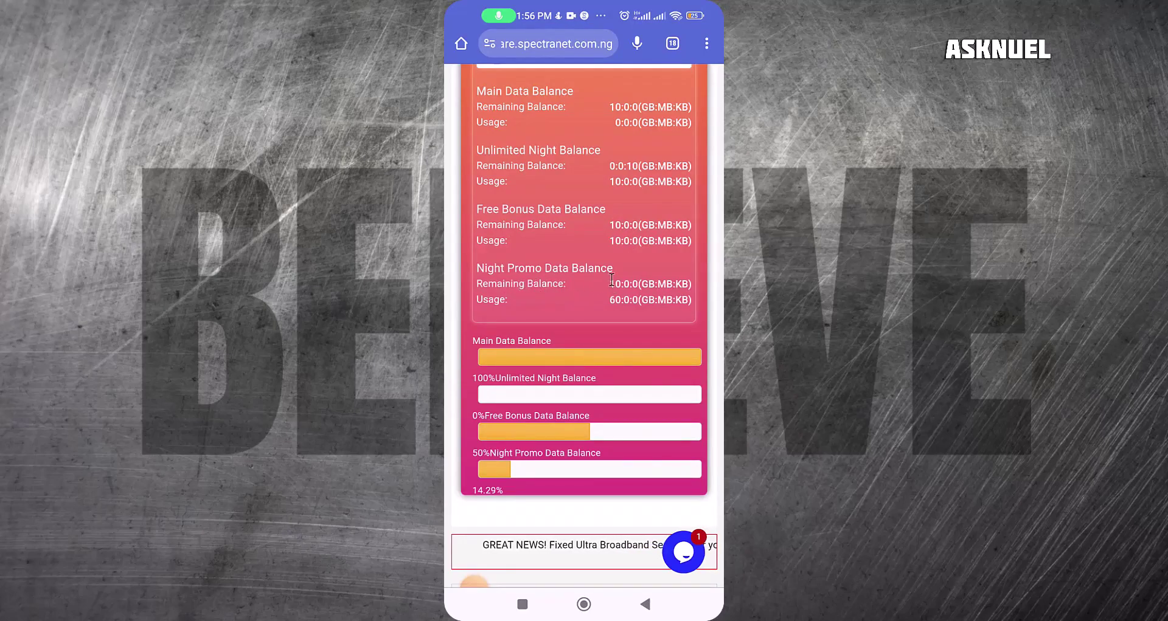
{"action": "scroll", "coordinate": [562, 304], "scroll_direction": "down", "scroll_amount": 3}
{"action": "scroll", "coordinate": [563, 306], "scroll_direction": "up", "scroll_amount": 2}
{"action": "scroll", "coordinate": [563, 304], "scroll_direction": "up", "scroll_amount": 2}
{"action": "scroll", "coordinate": [560, 300], "scroll_direction": "up", "scroll_amount": 4}
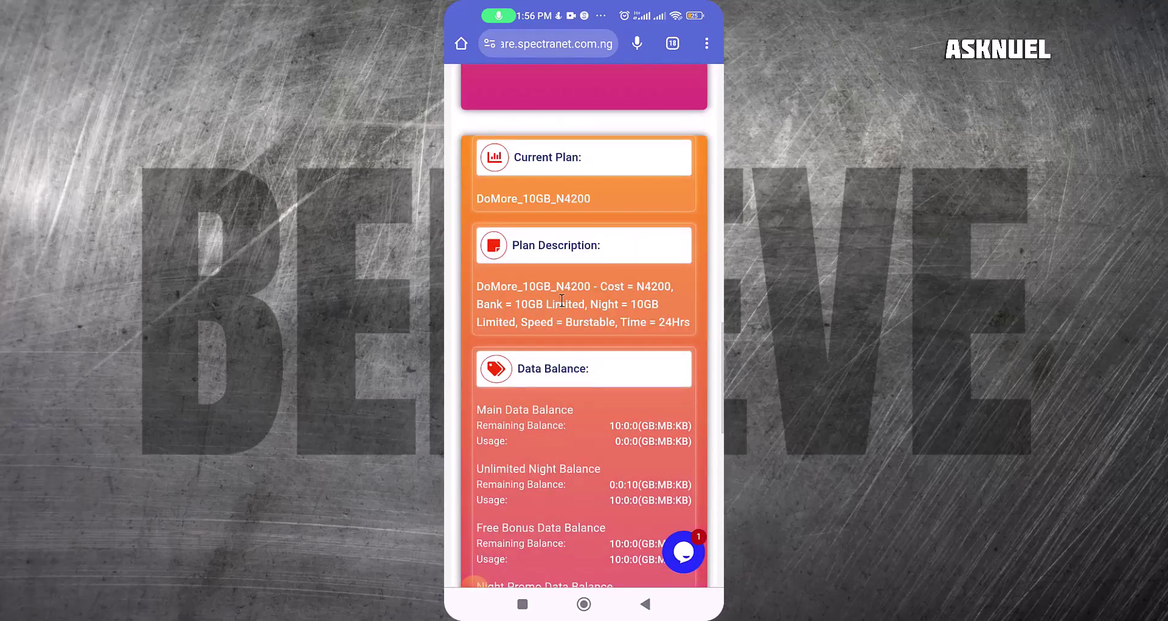
{"action": "scroll", "coordinate": [561, 301], "scroll_direction": "up", "scroll_amount": 12}
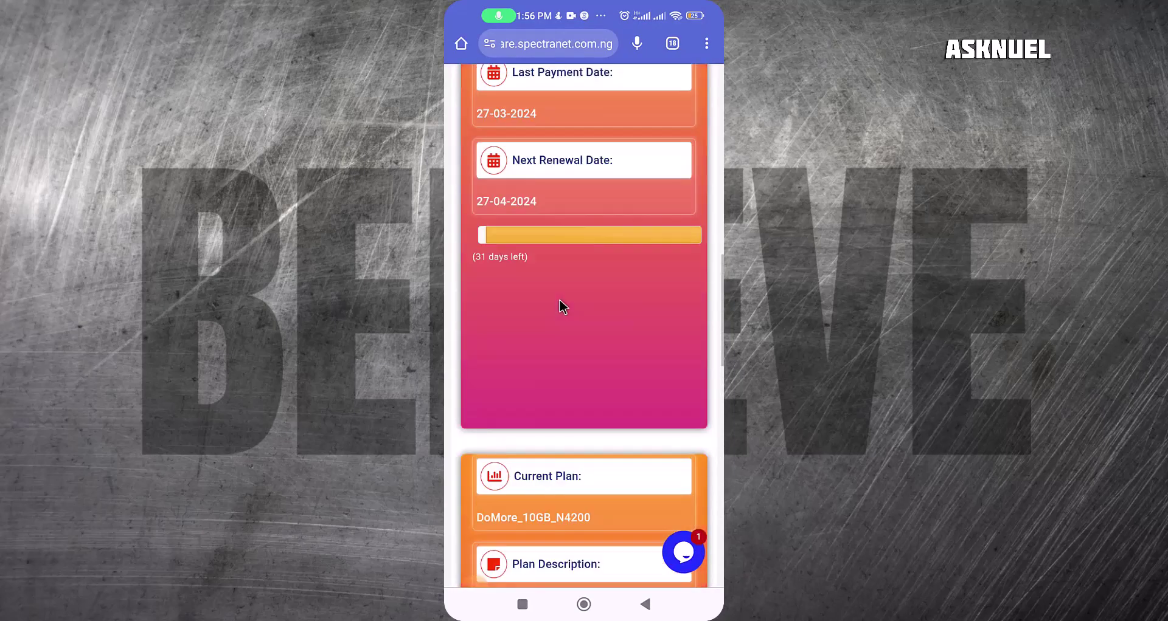
{"action": "scroll", "coordinate": [558, 301], "scroll_direction": "up", "scroll_amount": 5}
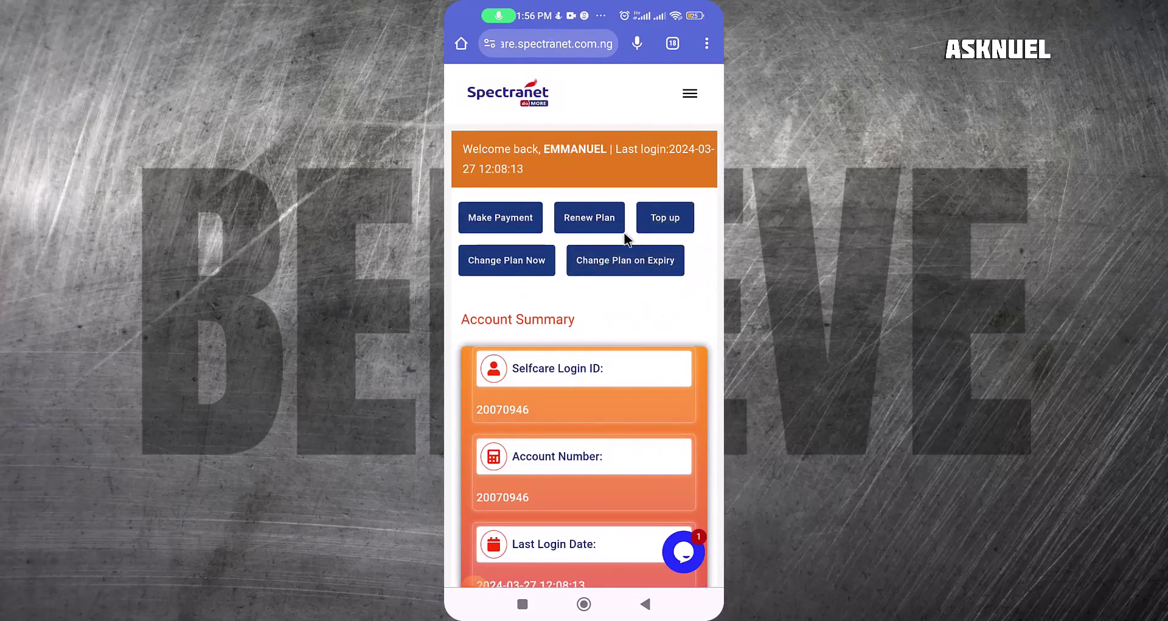
Select DoMore_10GB_N4200 as the New Plan Name in the Change Plan Now form
{"action": "left_click", "coordinate": [526, 266]}
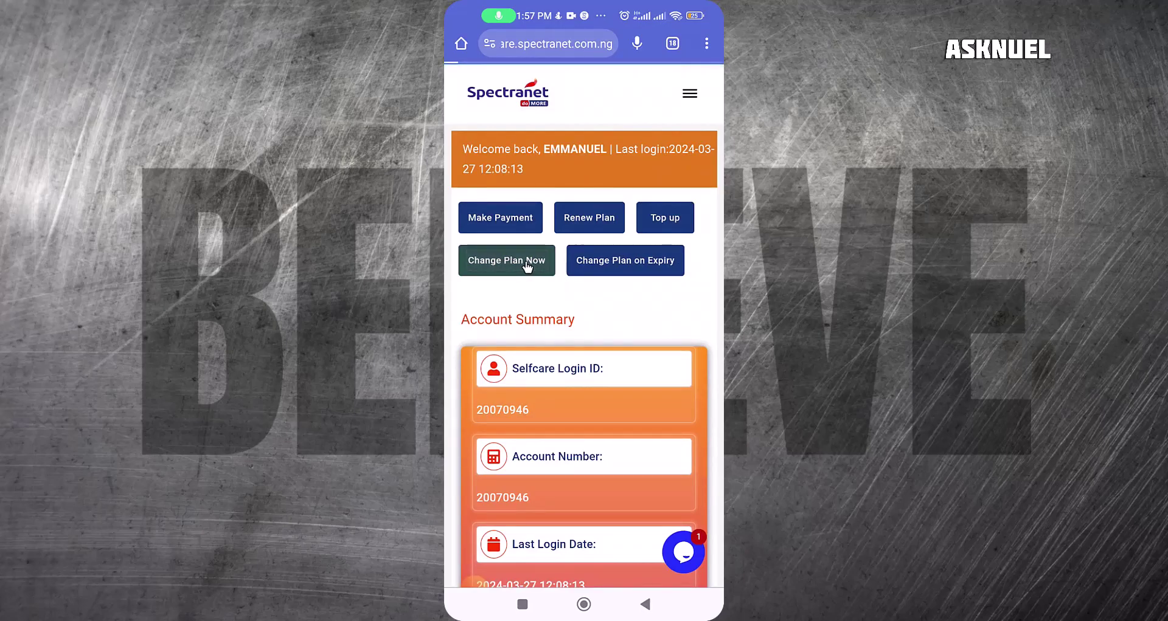
{"action": "scroll", "coordinate": [537, 286], "scroll_direction": "down", "scroll_amount": 3}
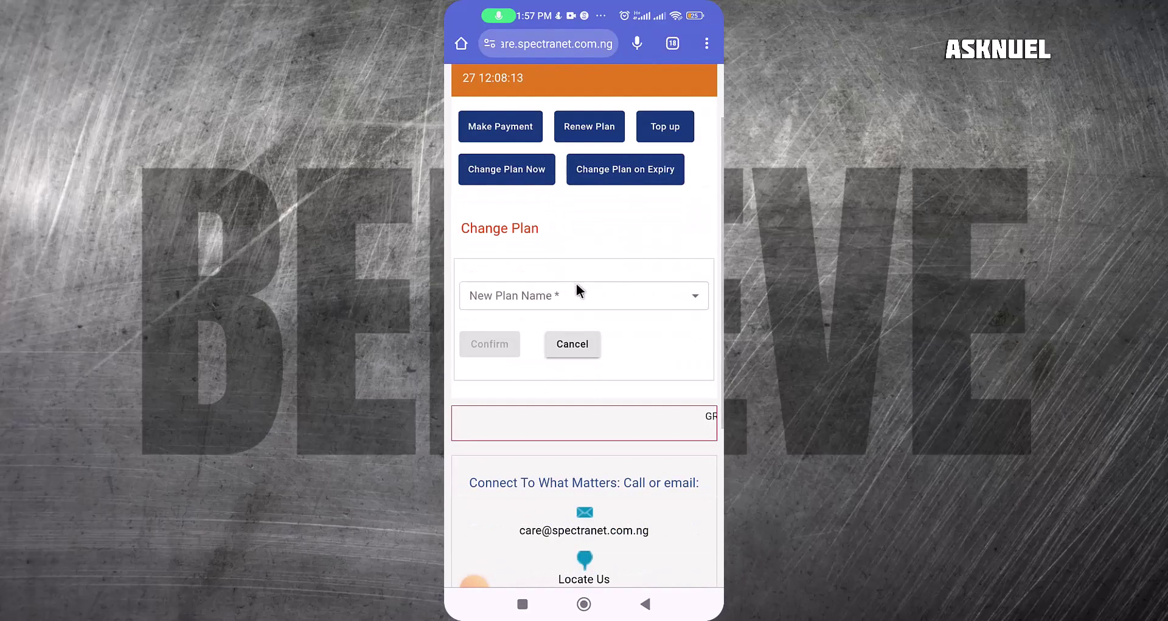
{"action": "left_click", "coordinate": [578, 292]}
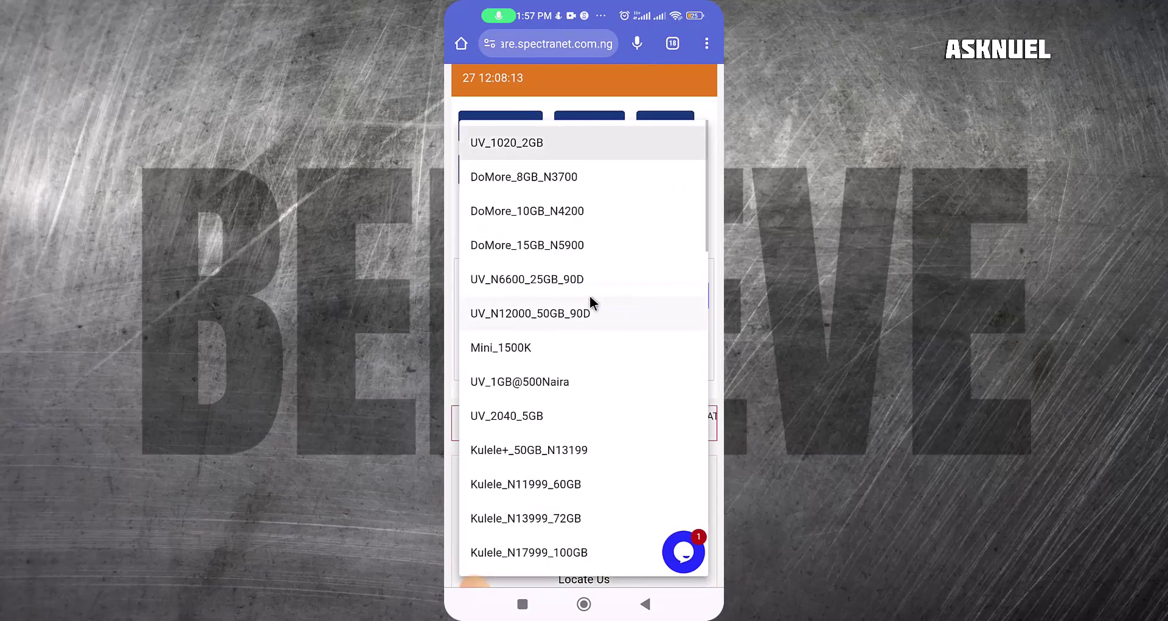
{"action": "scroll", "coordinate": [578, 292], "scroll_direction": "down", "scroll_amount": 1}
{"action": "scroll", "coordinate": [572, 283], "scroll_direction": "up", "scroll_amount": 1}
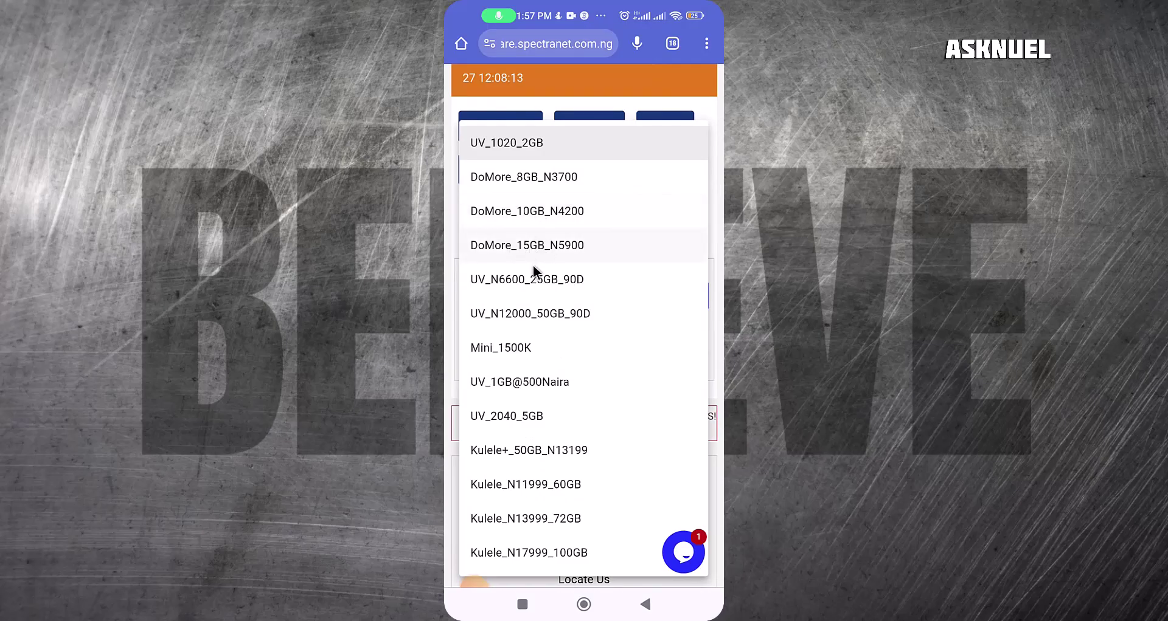
{"action": "left_click", "coordinate": [518, 216]}
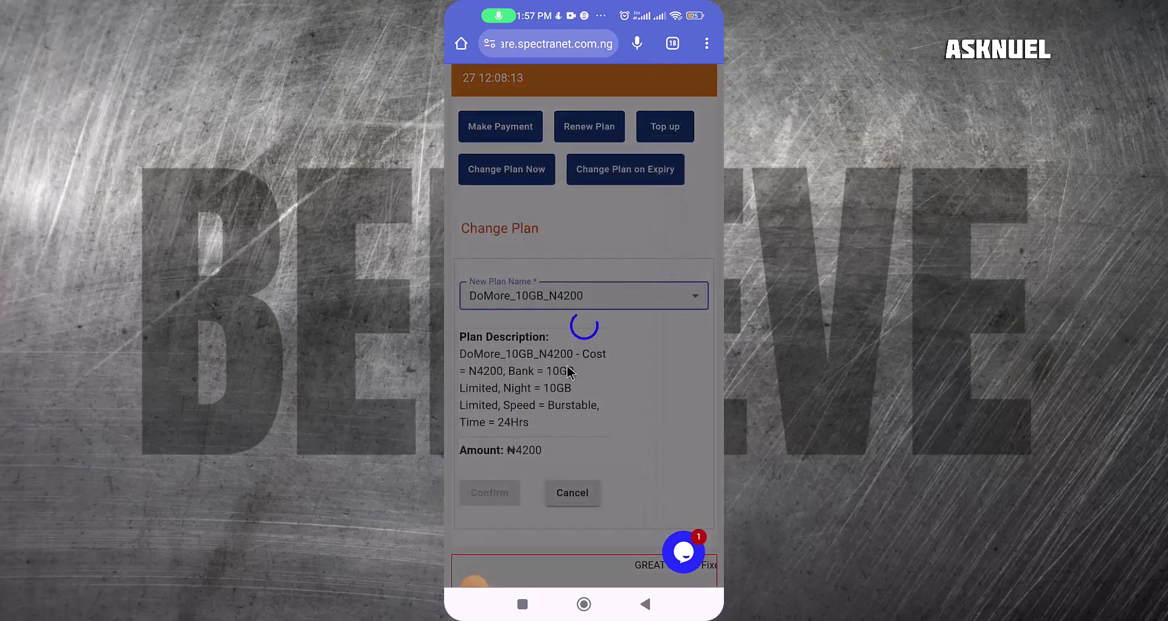